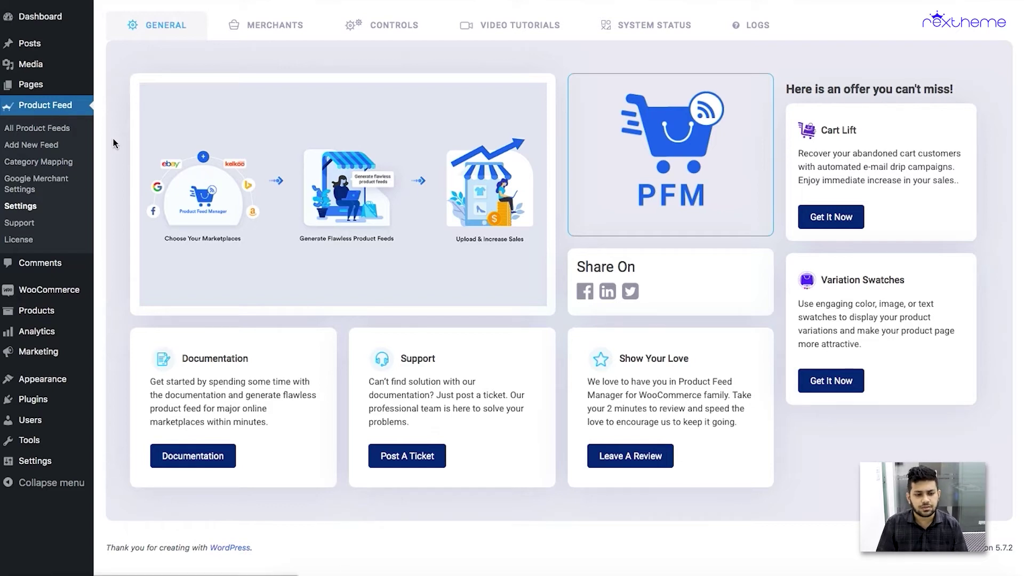
# Start a new product feed titled 'Test', leaving its product settings at their defaults.
pyautogui.click(51, 147)
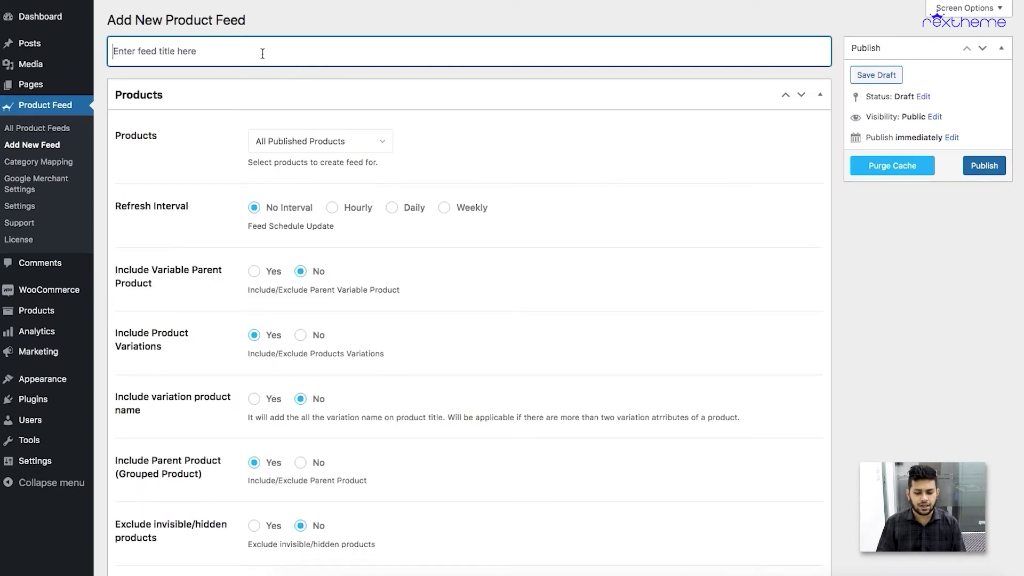
pyautogui.write('Test')
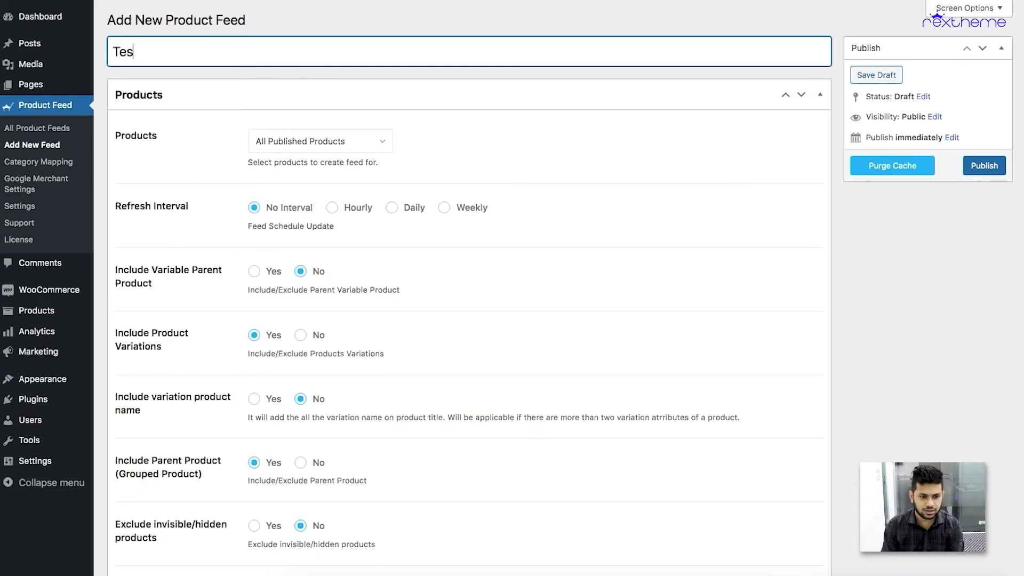
pyautogui.click(593, 166)
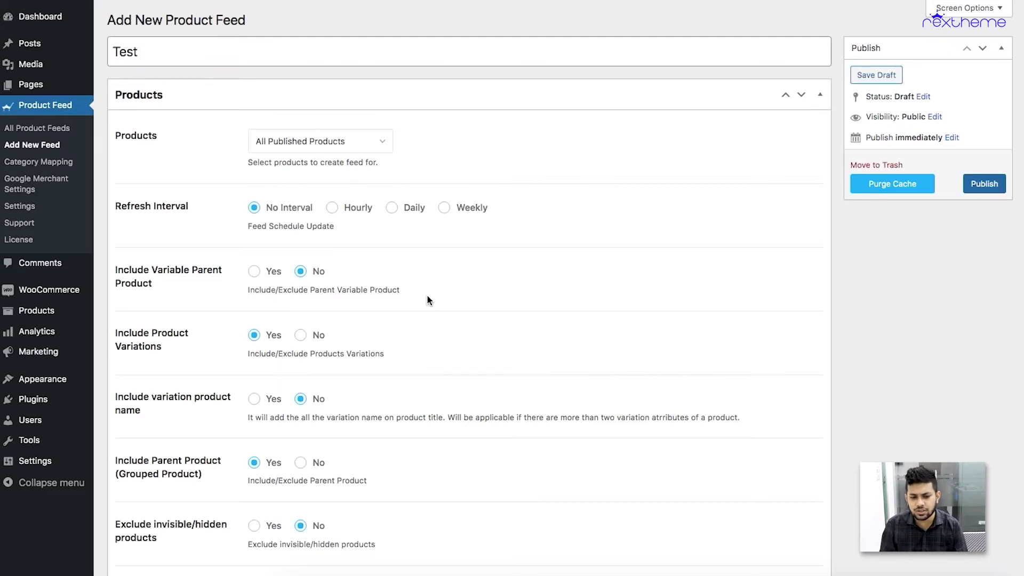
pyautogui.scroll(-2, 427, 295)
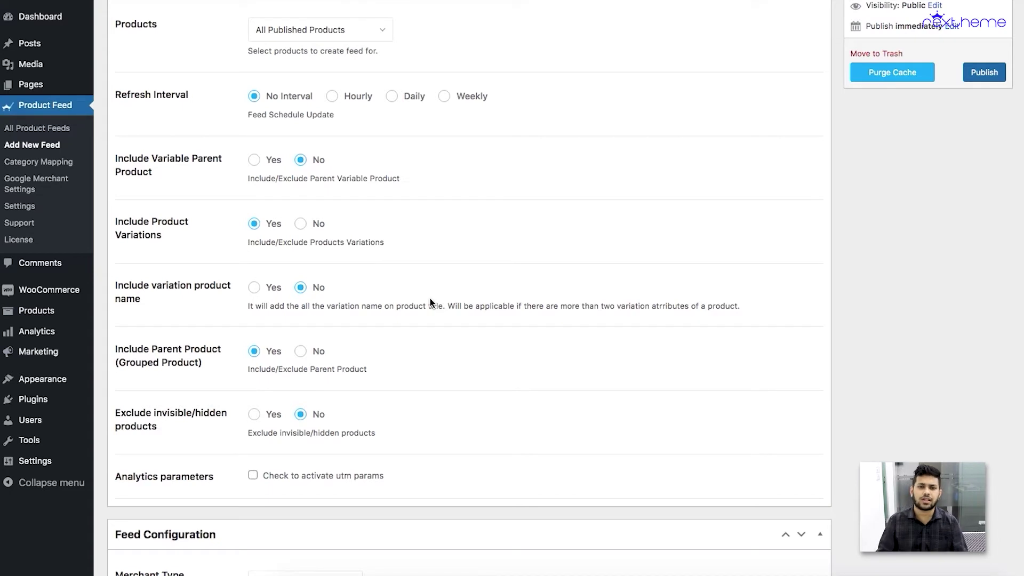
pyautogui.scroll(-4, 429, 299)
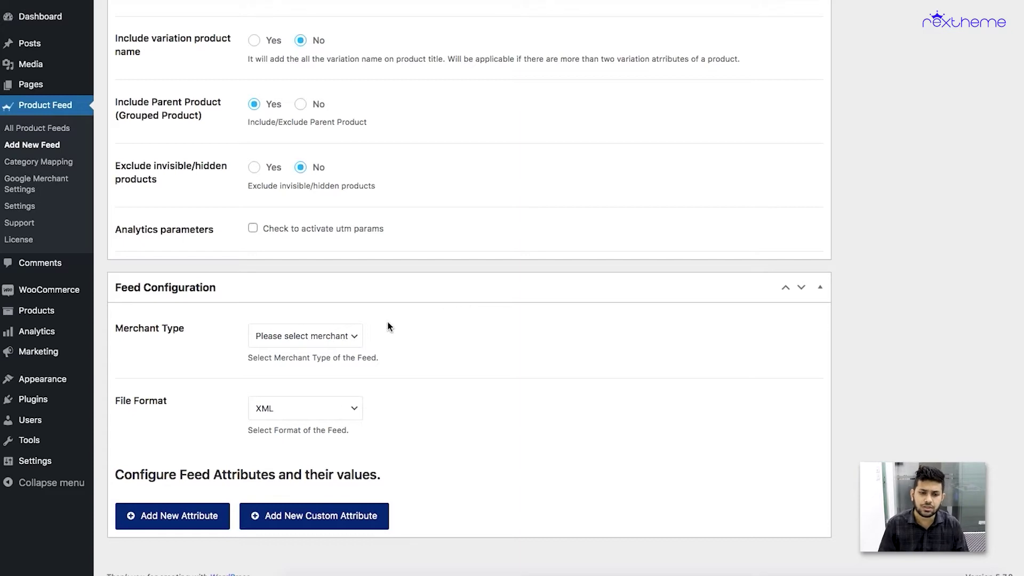
# Set the feed's merchant type to Custom, keeping XML as the file format.
pyautogui.click(275, 336)
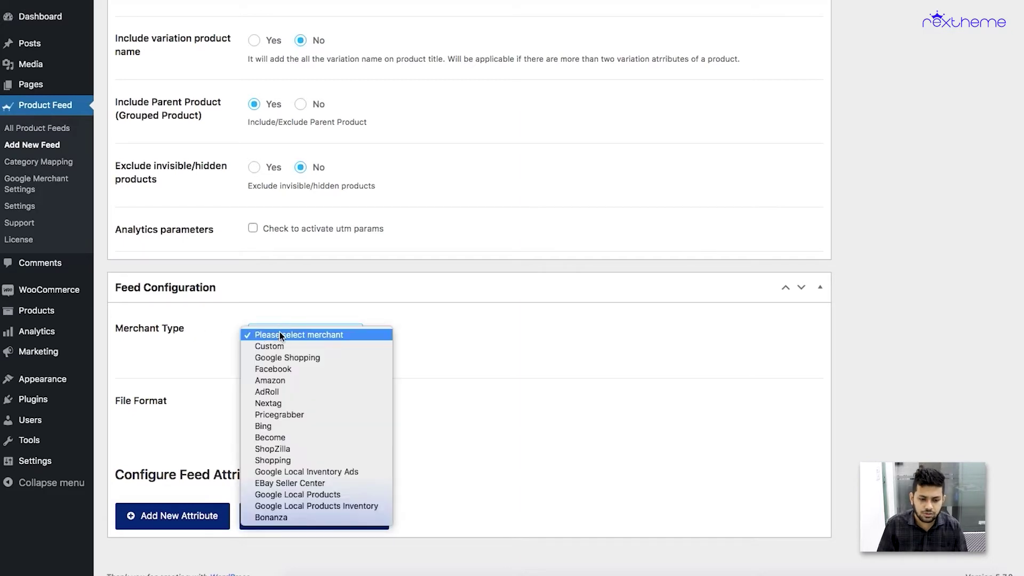
pyautogui.click(270, 347)
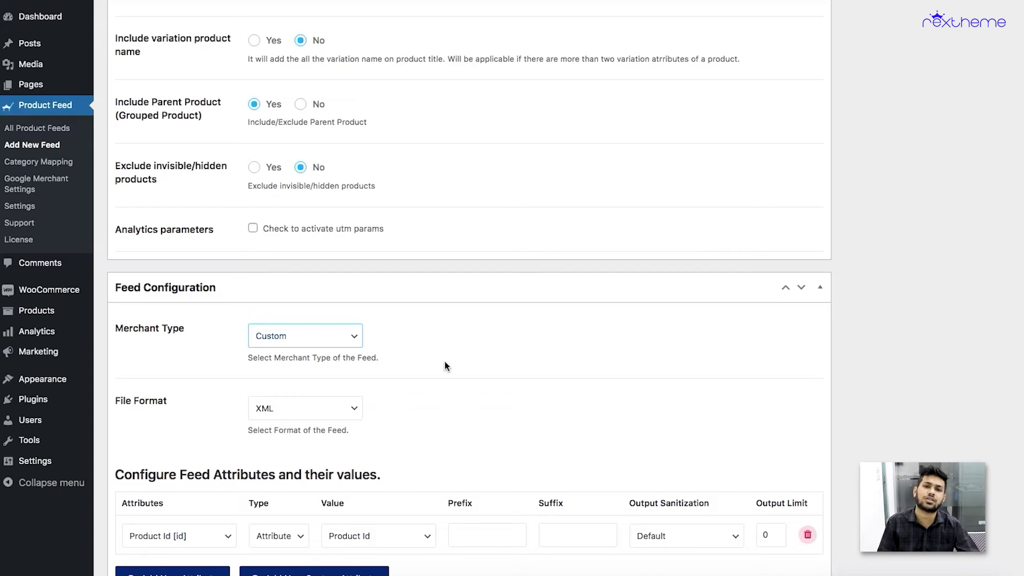
pyautogui.scroll(-1, 417, 365)
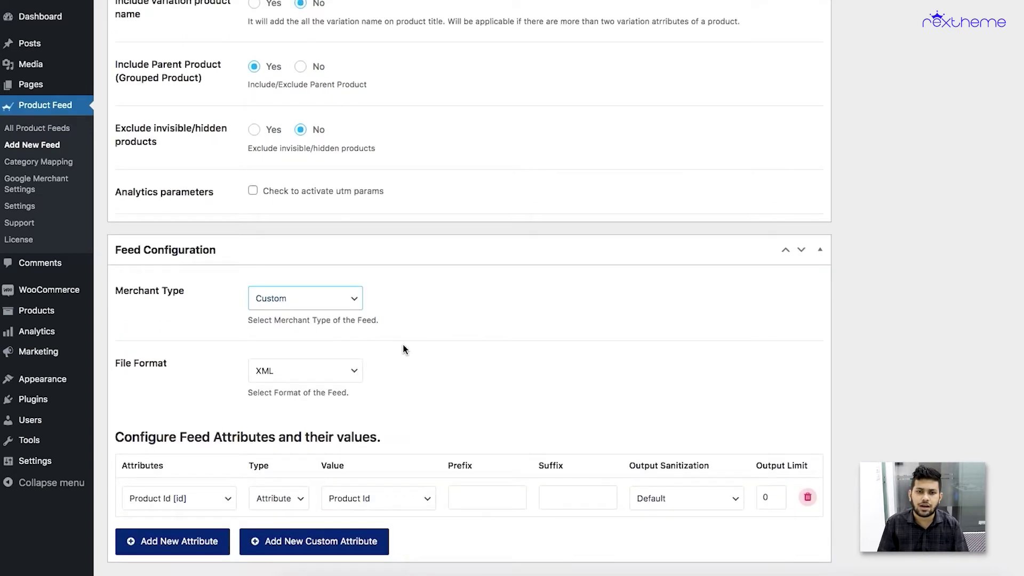
pyautogui.scroll(-1, 404, 349)
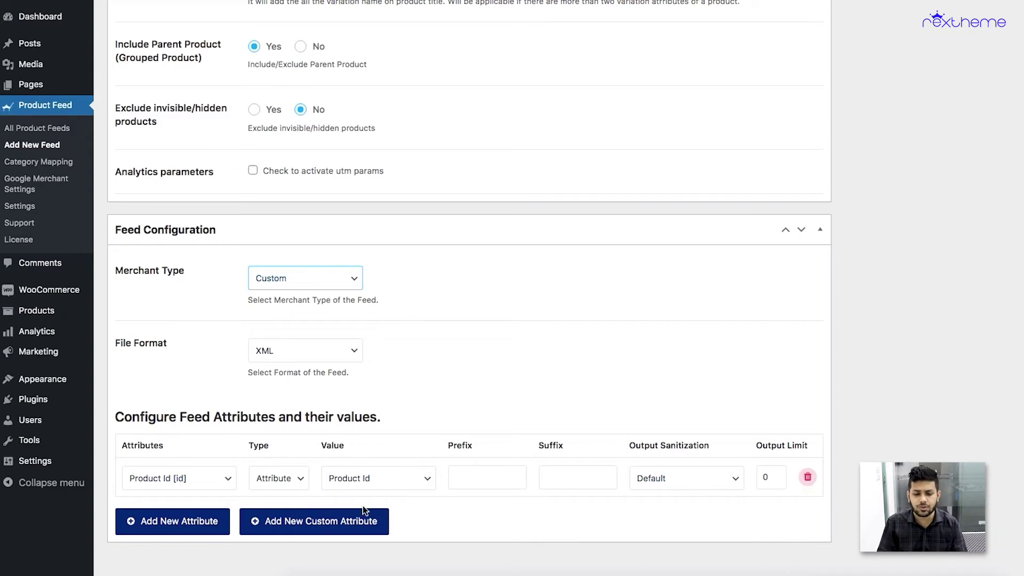
# Add a second attribute row below Product Id and set its attribute to Product Title [title].
pyautogui.click(421, 525)
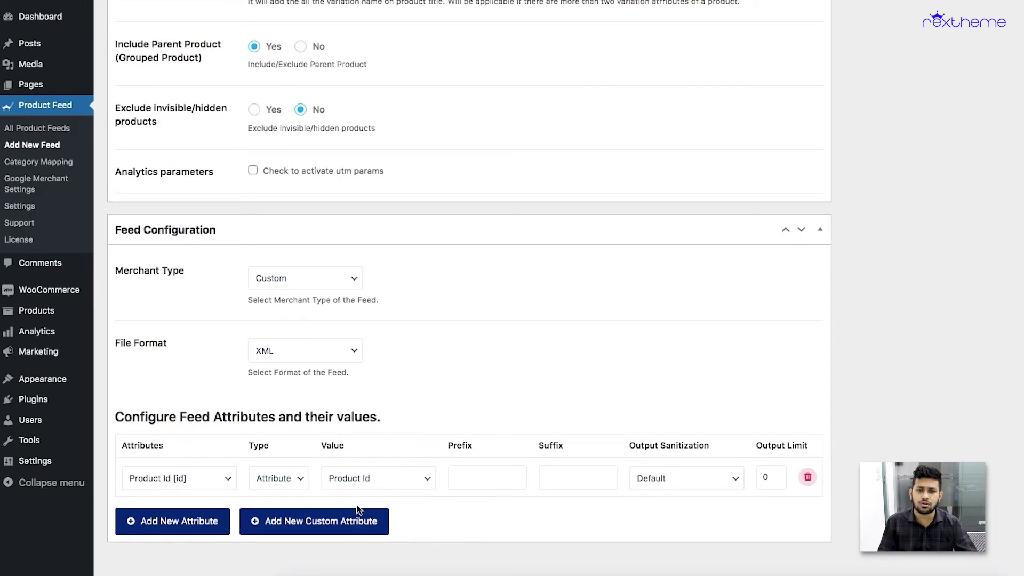
pyautogui.click(164, 526)
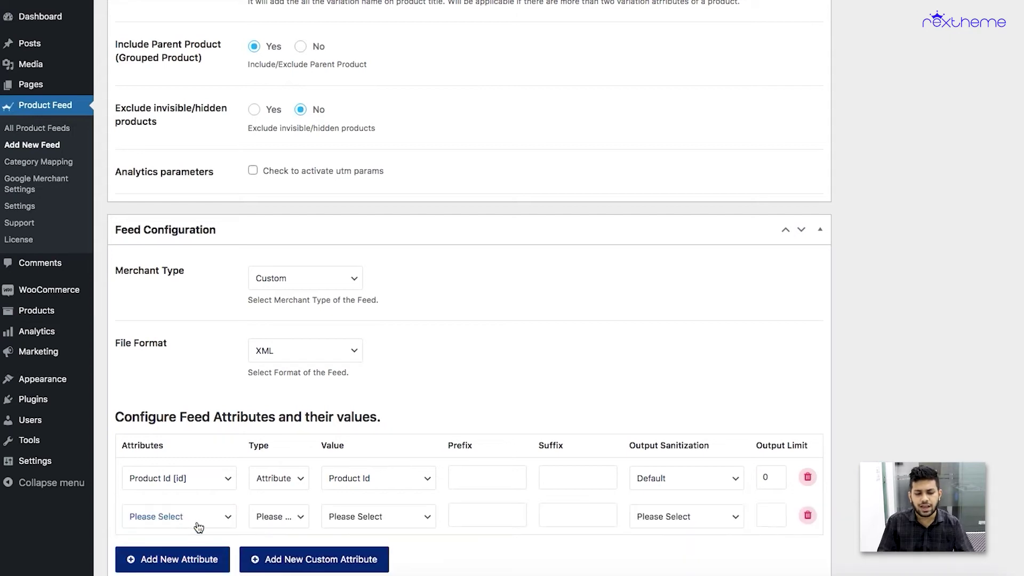
pyautogui.click(156, 517)
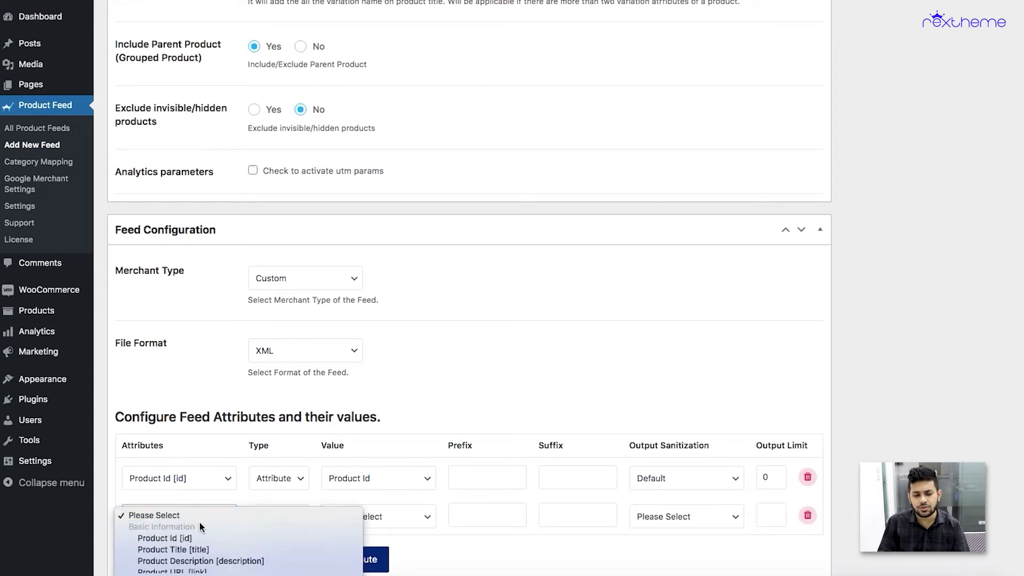
pyautogui.scroll(-5, 199, 523)
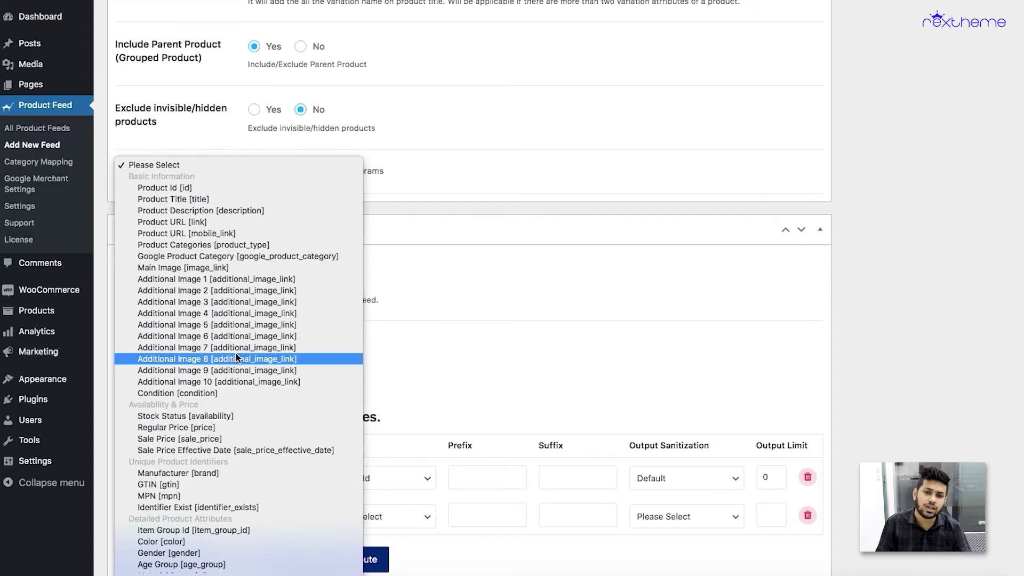
pyautogui.scroll(-5, 236, 353)
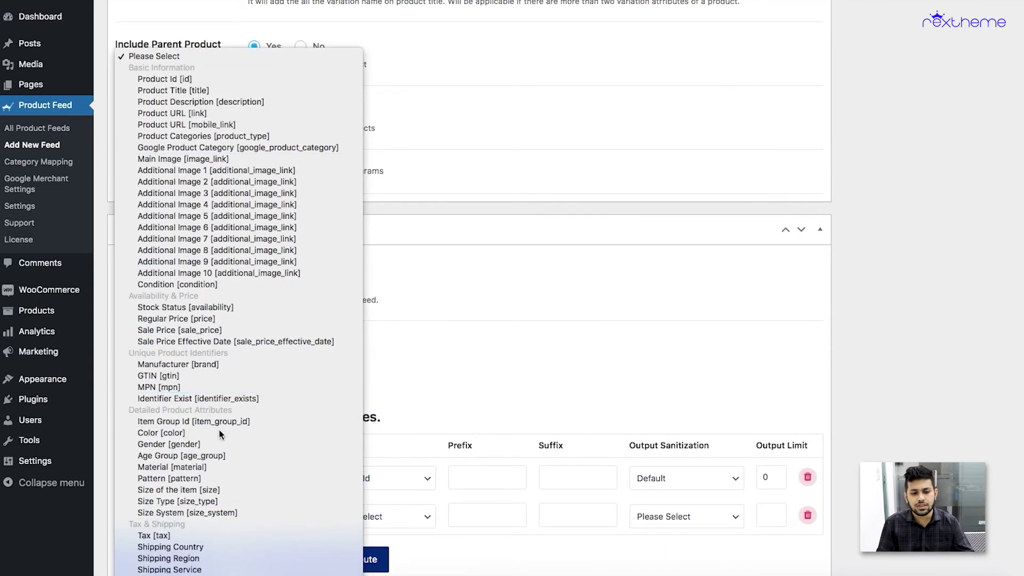
pyautogui.scroll(-5, 221, 433)
pyautogui.scroll(-5, 222, 432)
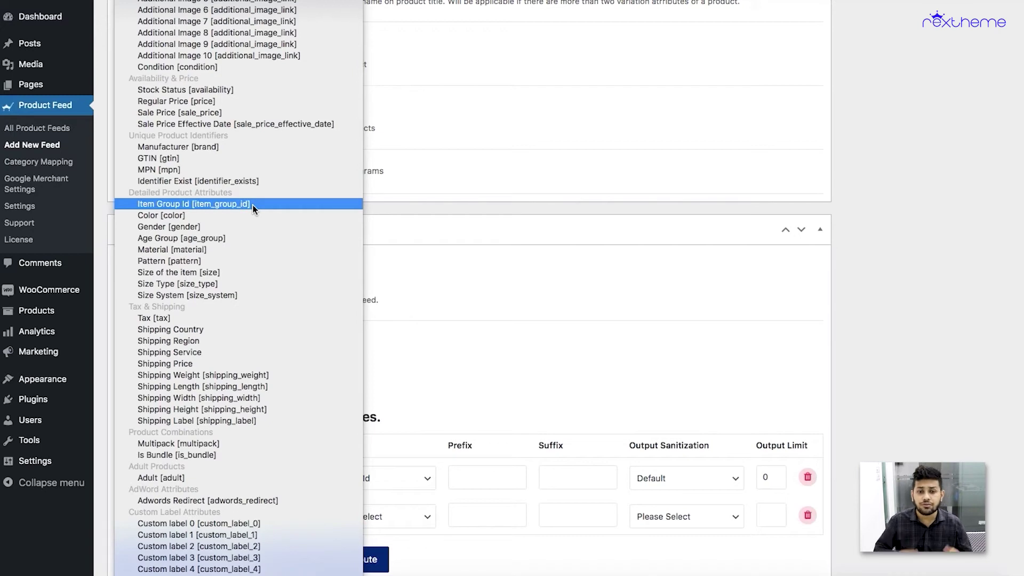
pyautogui.scroll(3, 253, 208)
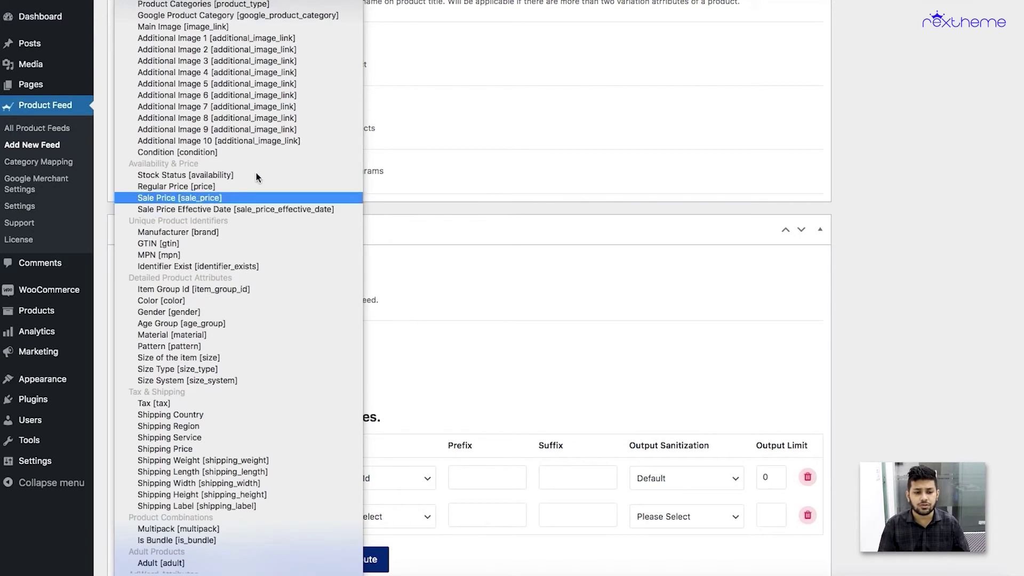
pyautogui.click(456, 307)
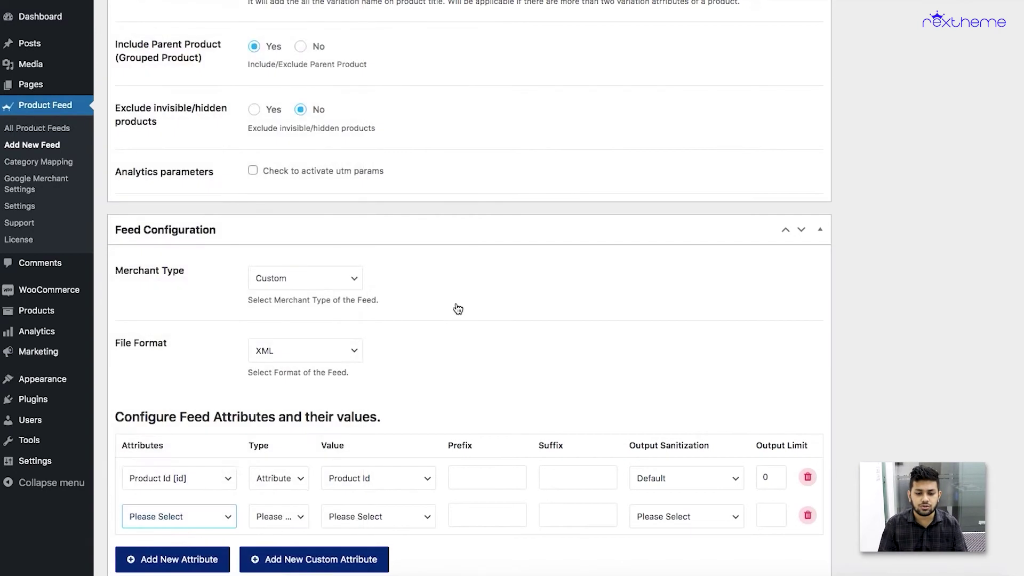
pyautogui.click(194, 516)
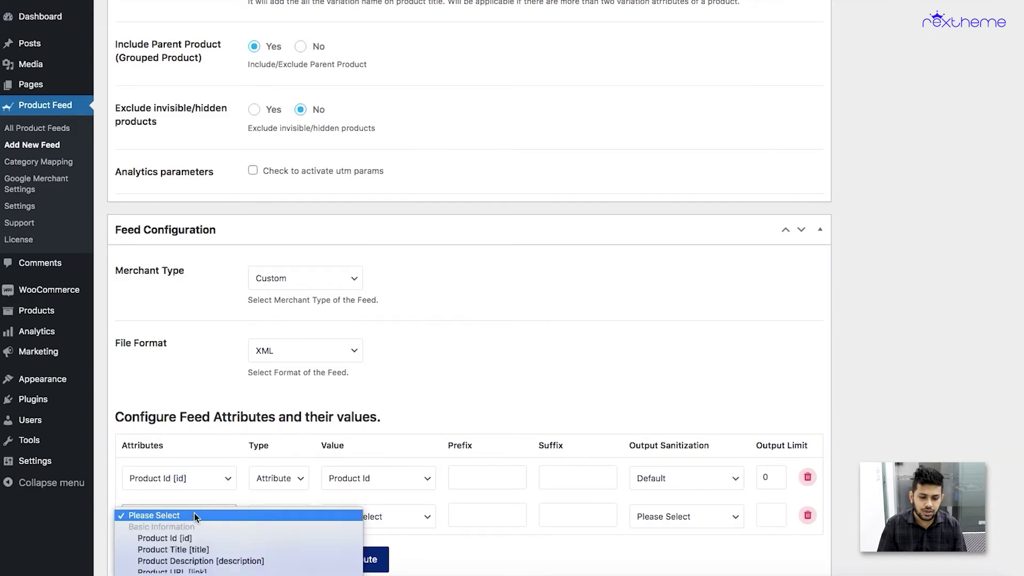
pyautogui.scroll(-3, 193, 516)
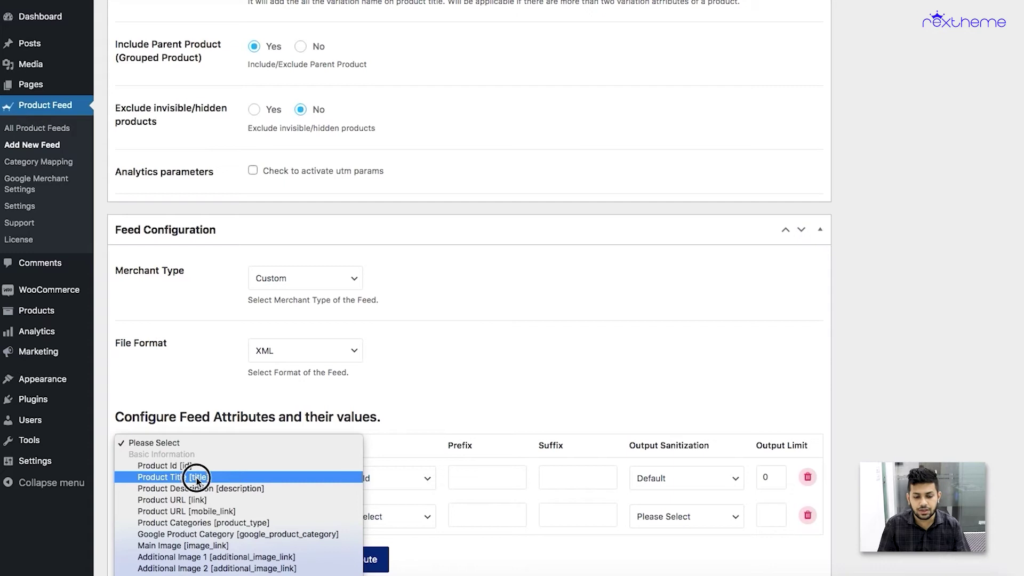
pyautogui.click(194, 477)
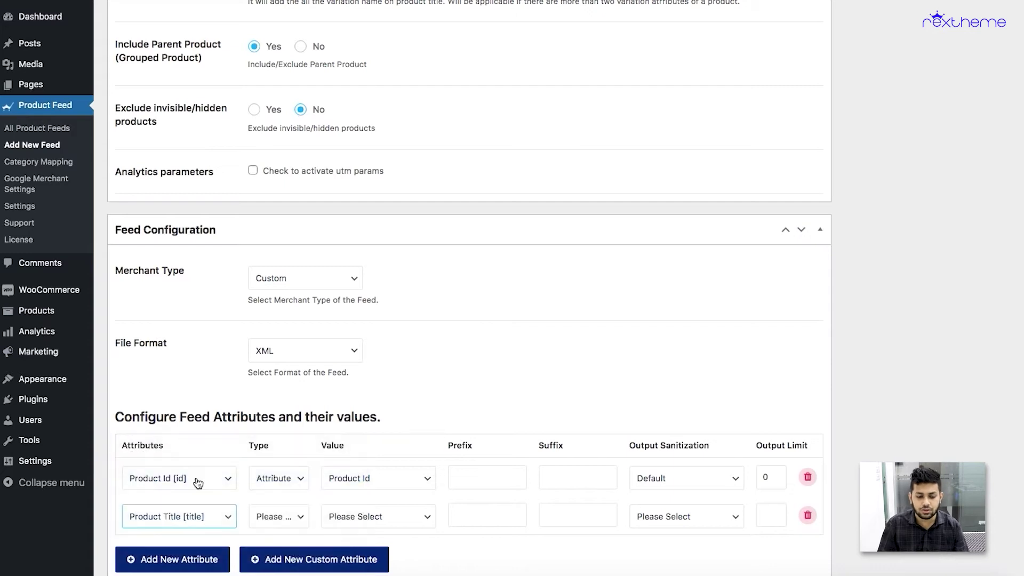
# Give the Product Title row type Attribute, value Product Title, Default sanitization and output limit 0.
pyautogui.click(273, 519)
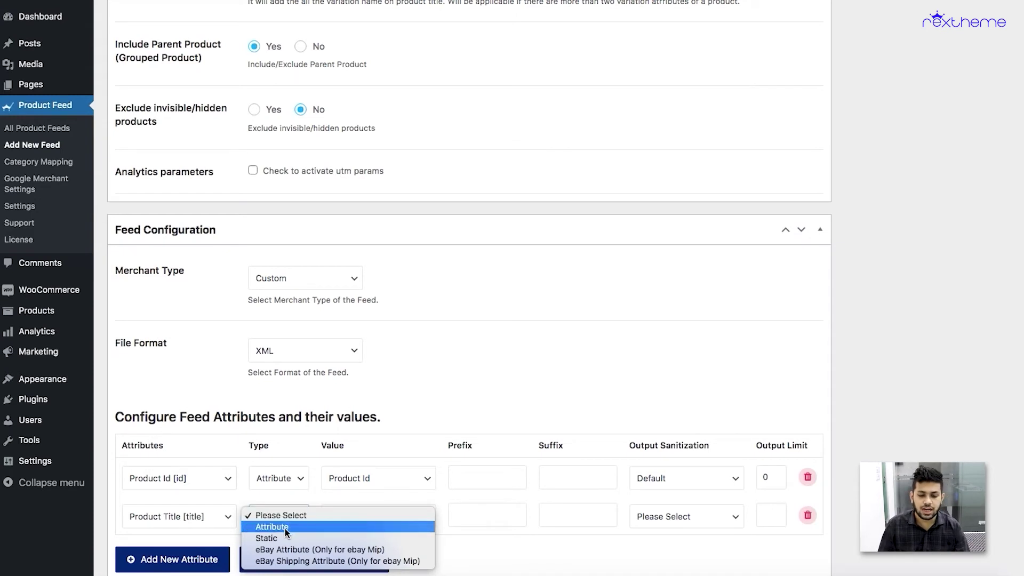
pyautogui.click(284, 528)
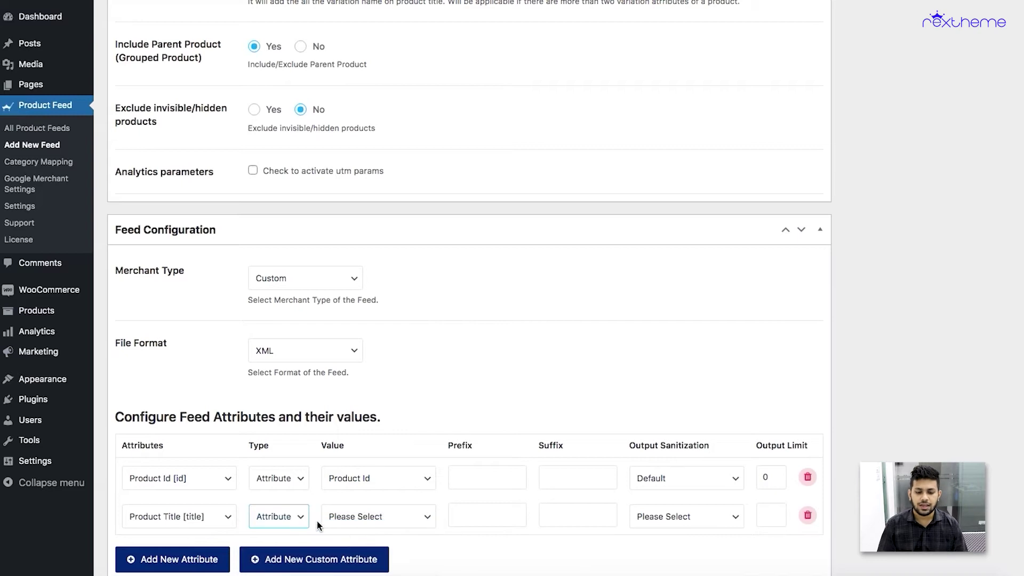
pyautogui.click(376, 517)
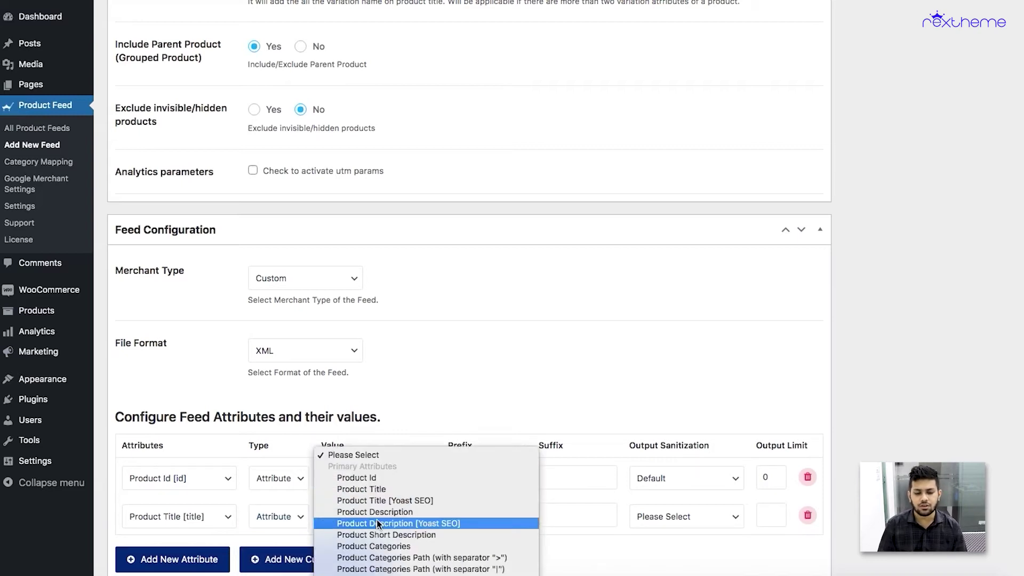
pyautogui.scroll(-5, 376, 519)
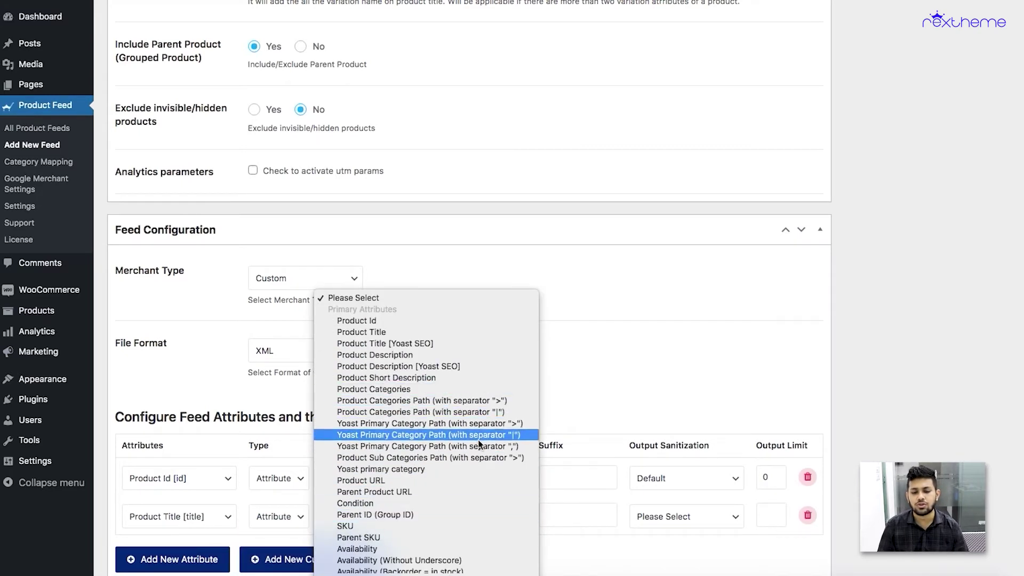
pyautogui.click(392, 331)
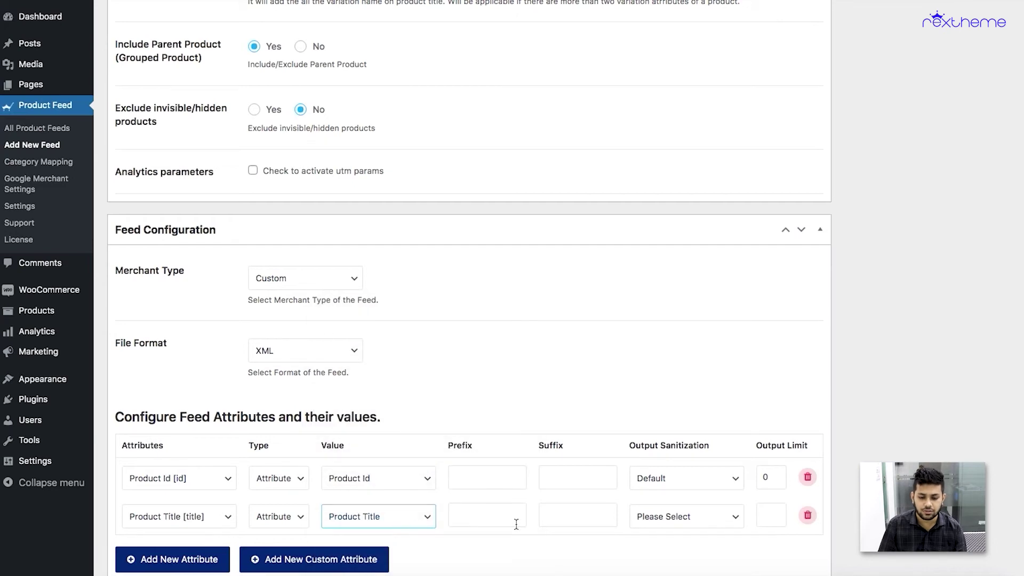
pyautogui.click(690, 517)
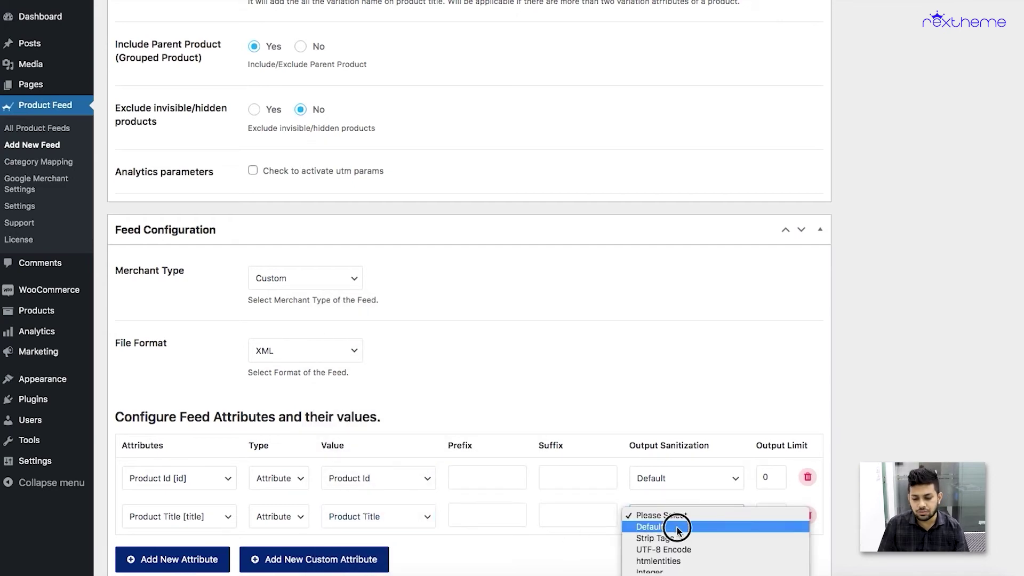
pyautogui.click(678, 527)
pyautogui.click(761, 517)
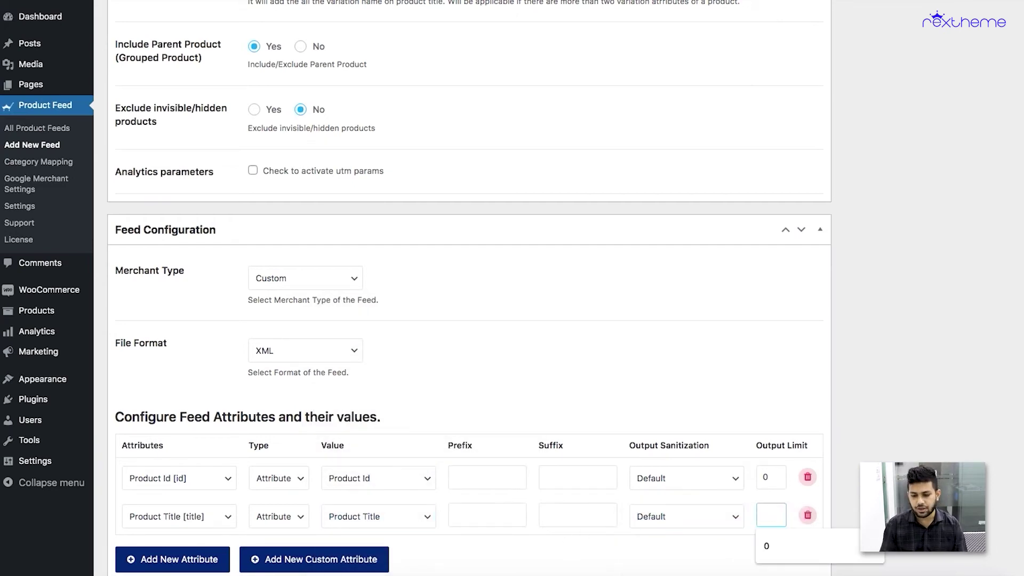
pyautogui.write('0')
pyautogui.scroll(-2, 564, 427)
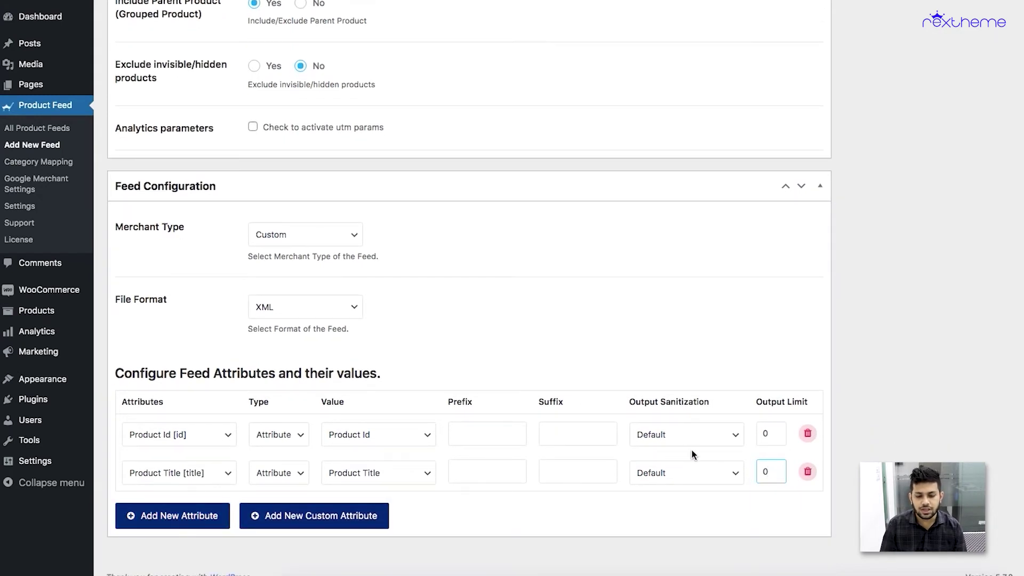
pyautogui.scroll(9, 828, 409)
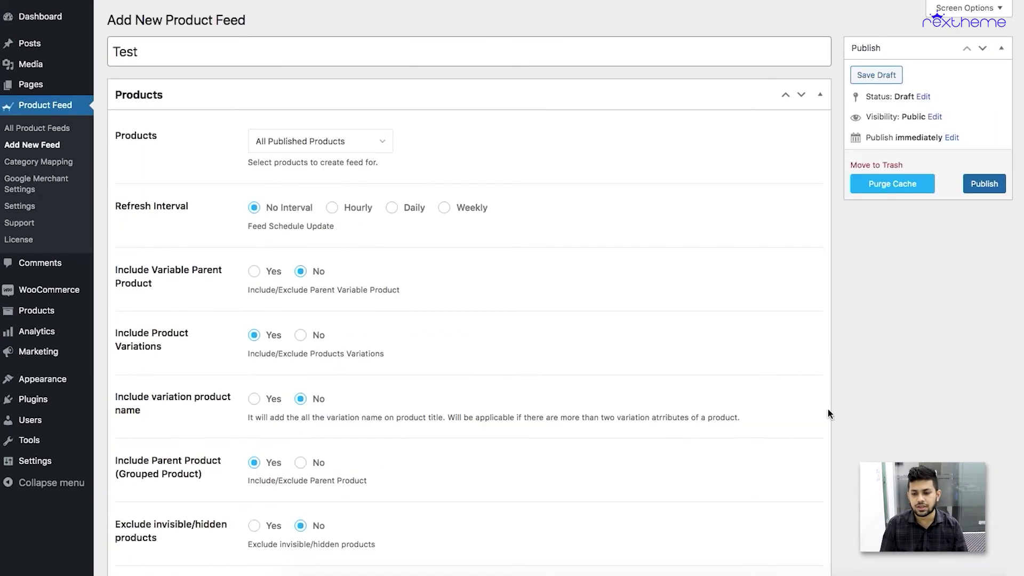
# Publish the Test feed and view its generated XML from the Feed URL box.
pyautogui.click(982, 186)
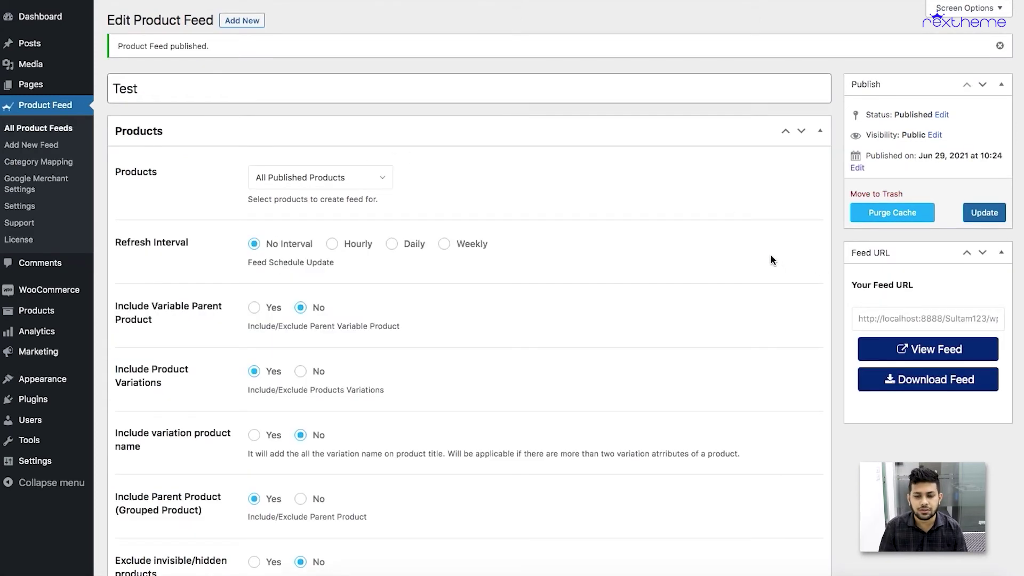
pyautogui.click(922, 349)
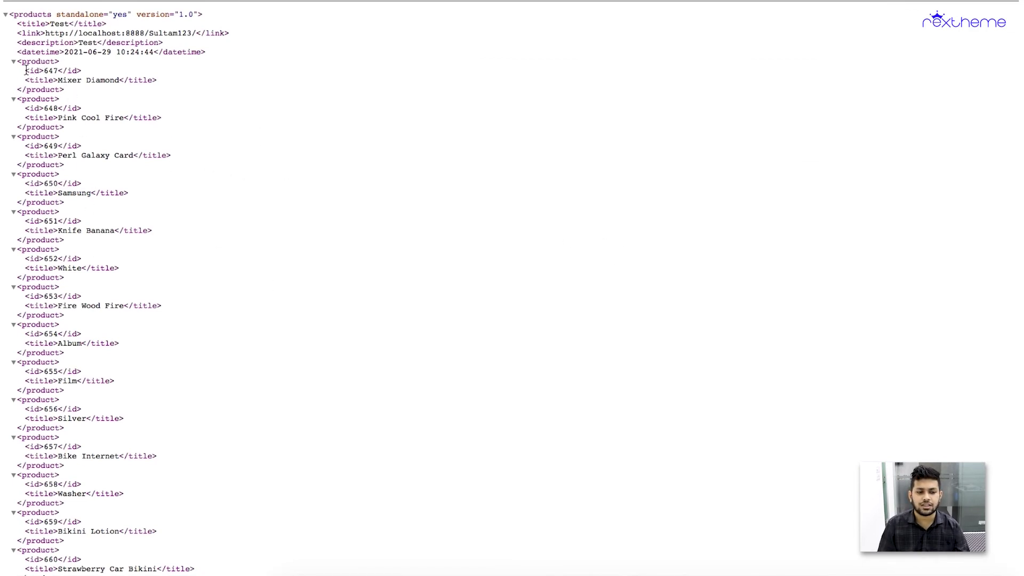
# Check the first product's id and title (Mixer Diamond) in the XML, then return to the feed settings.
pyautogui.moveTo(26, 70); pyautogui.dragTo(77, 72)
pyautogui.moveTo(89, 130); pyautogui.dragTo(235, 135)
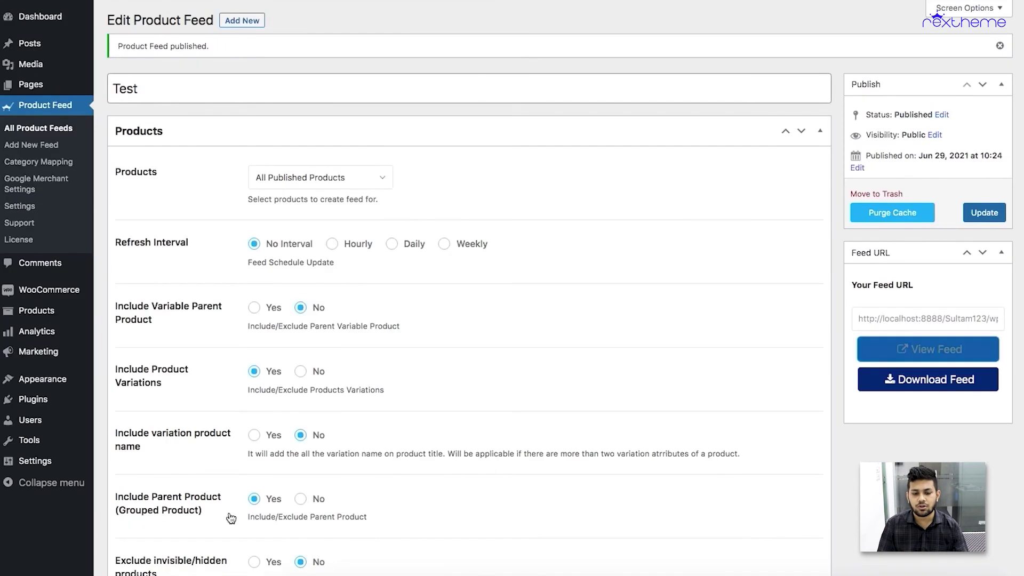
pyautogui.scroll(-10, 229, 517)
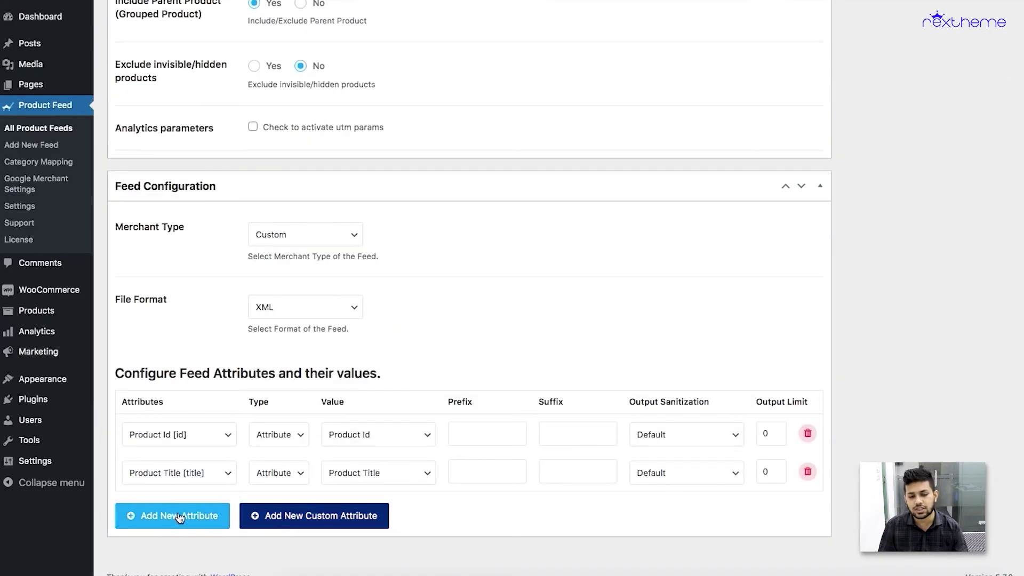
pyautogui.click(190, 480)
pyautogui.click(534, 516)
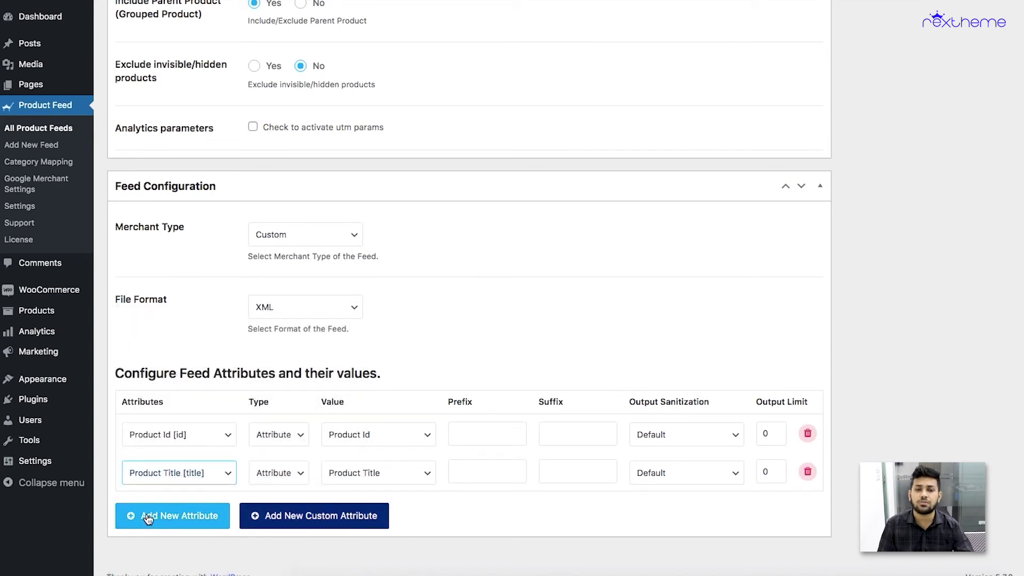
pyautogui.click(458, 504)
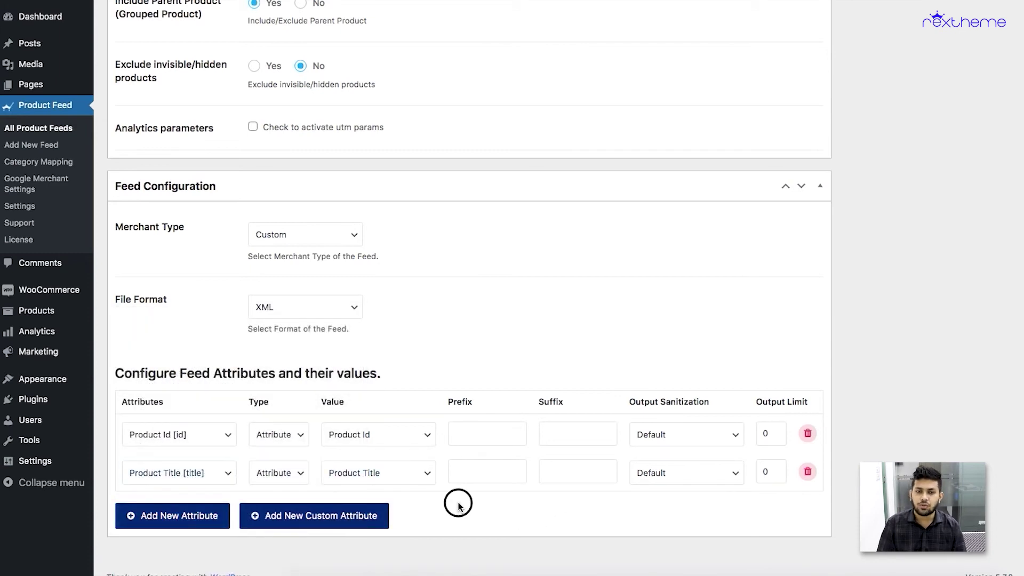
pyautogui.click(206, 482)
pyautogui.scroll(-15, 208, 510)
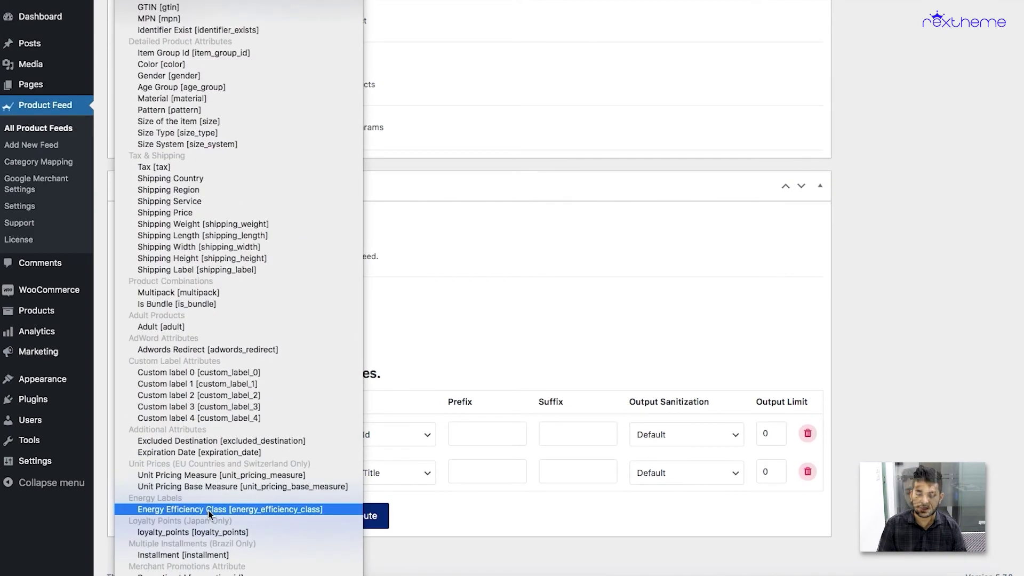
pyautogui.click(520, 520)
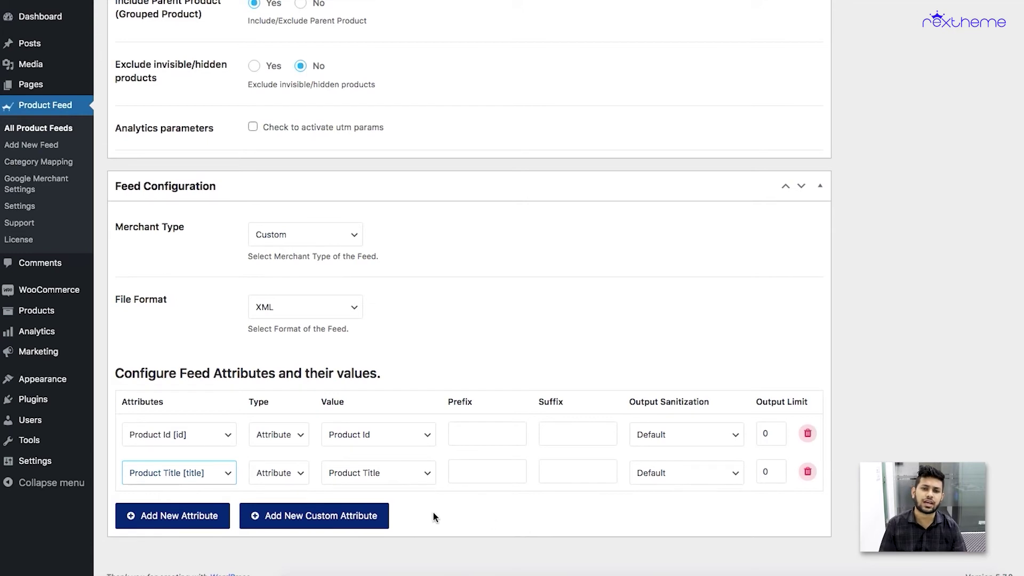
pyautogui.click(203, 475)
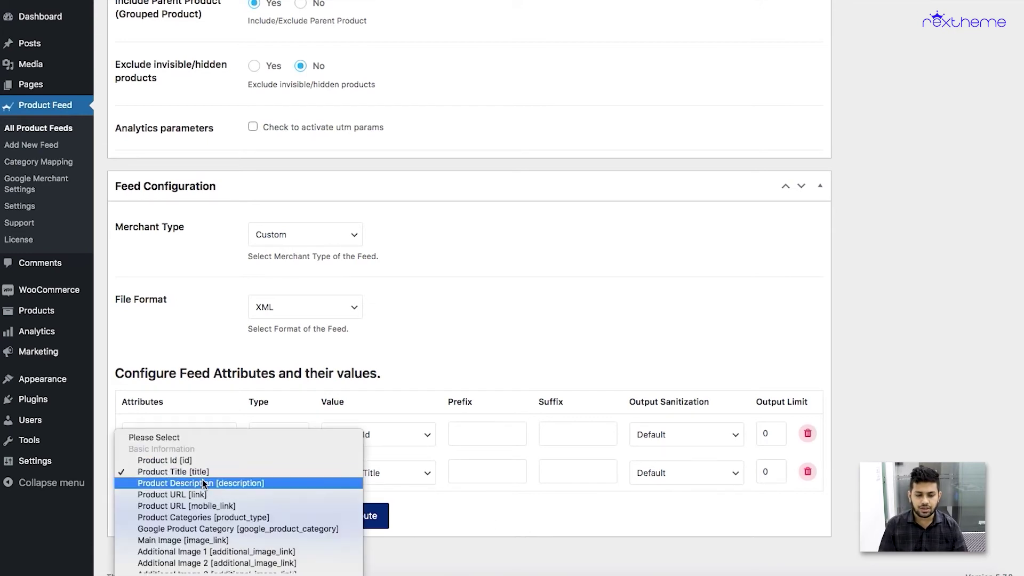
pyautogui.scroll(-10, 211, 492)
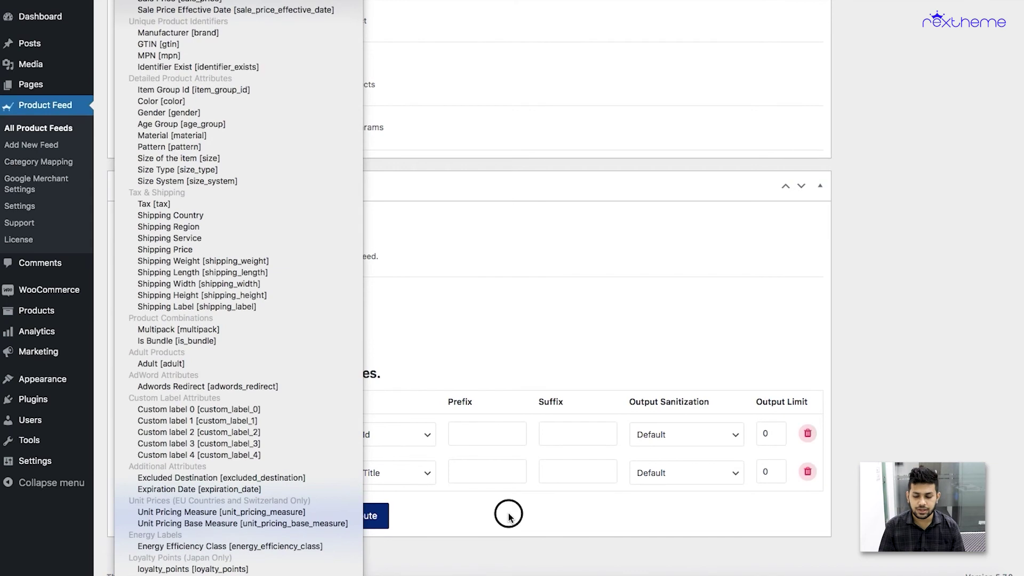
pyautogui.click(508, 515)
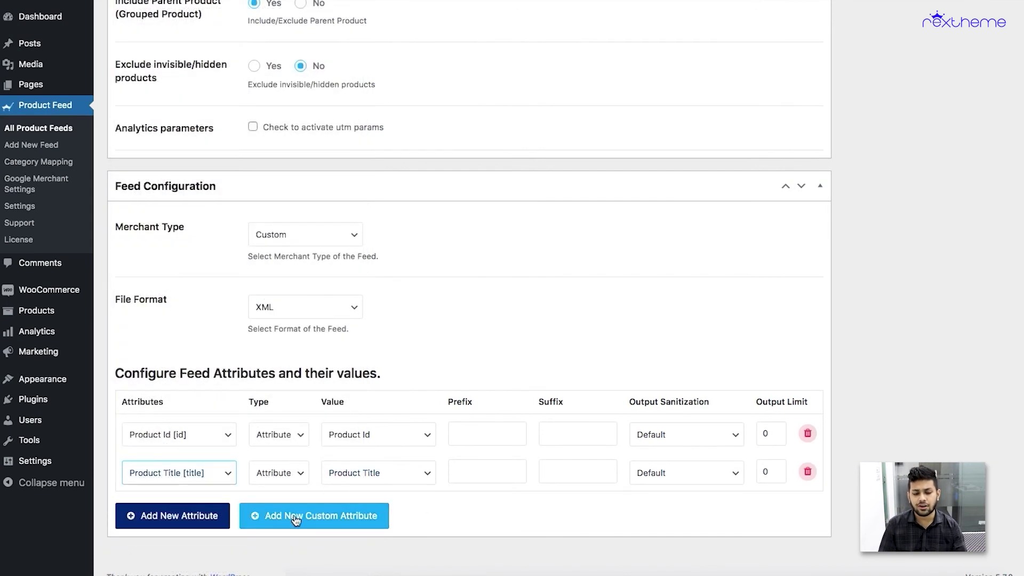
# Add a third, custom attribute row named batch_size below Product Title.
pyautogui.click(317, 519)
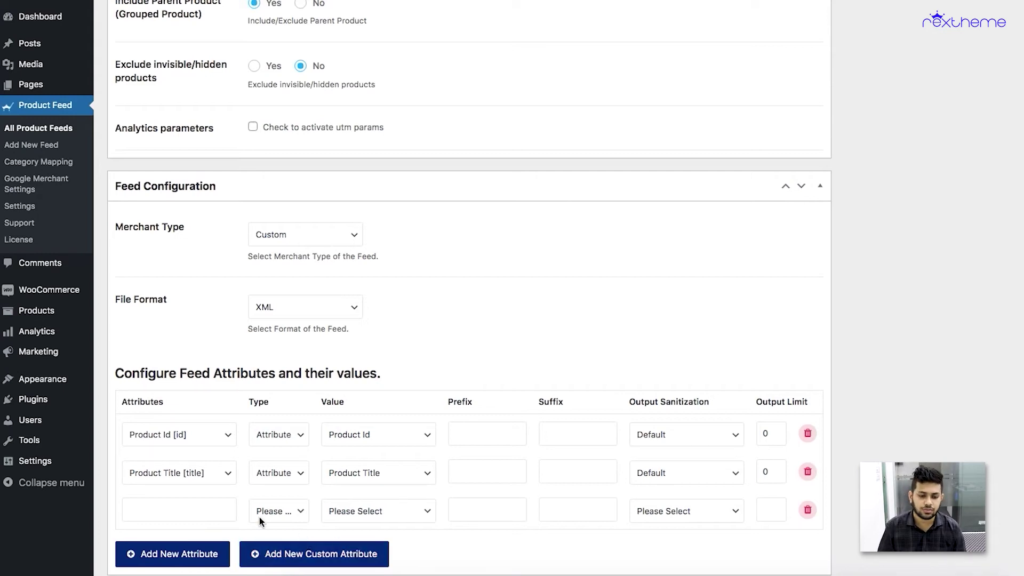
pyautogui.click(200, 510)
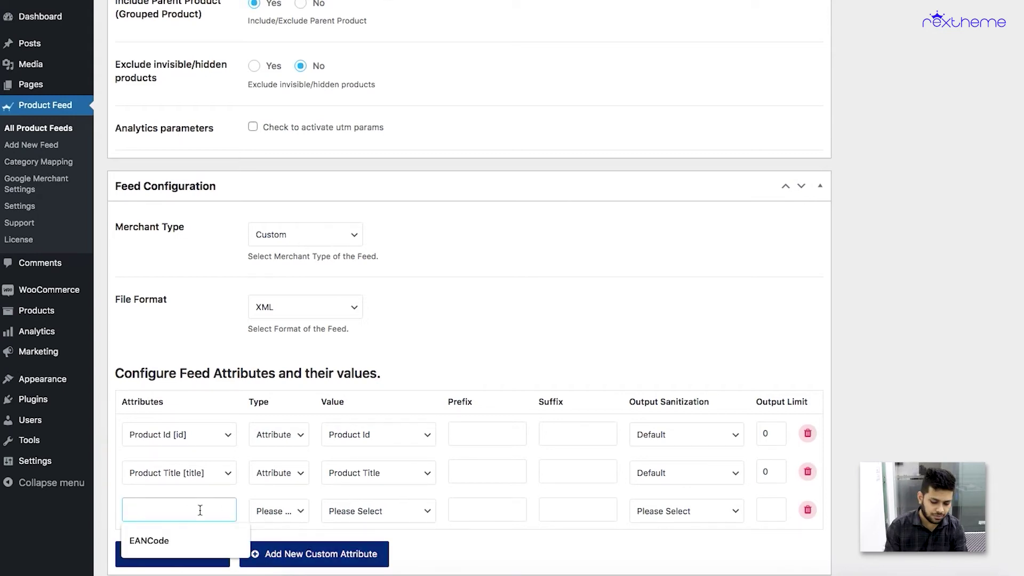
pyautogui.write('batch_size')
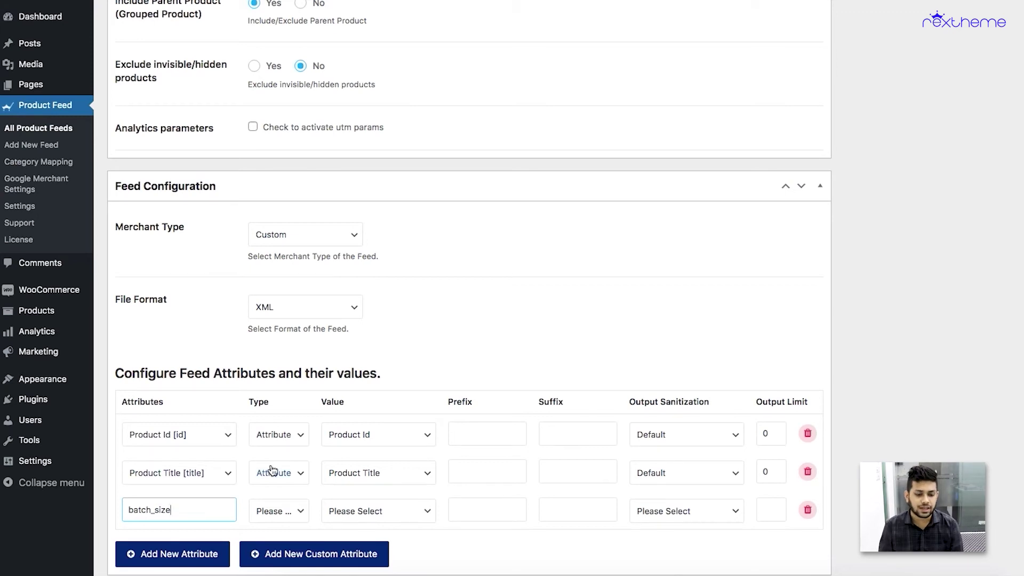
pyautogui.click(270, 507)
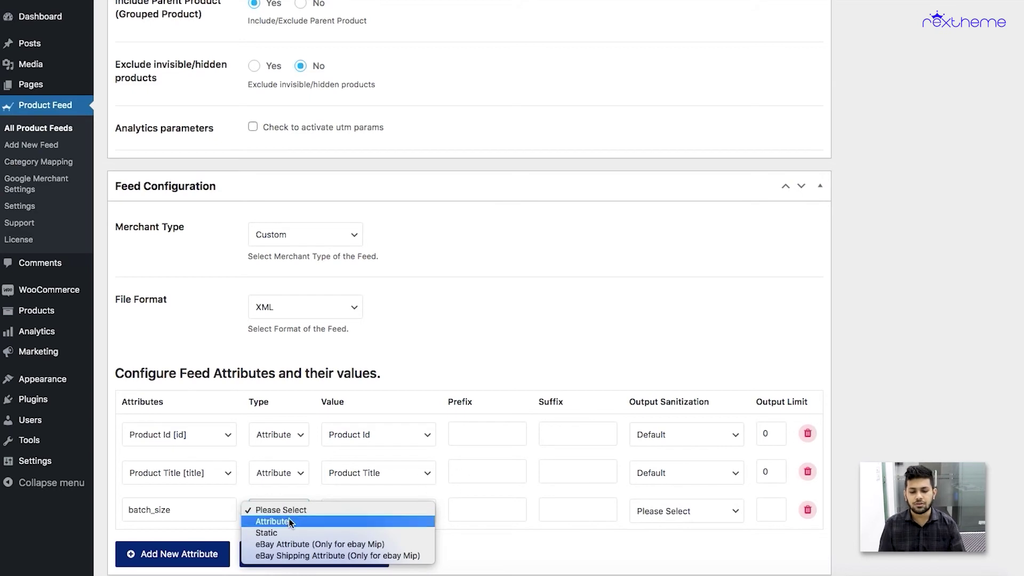
# Make batch_size a Static value of 20 with Default sanitization, then update the Test feed.
pyautogui.click(266, 533)
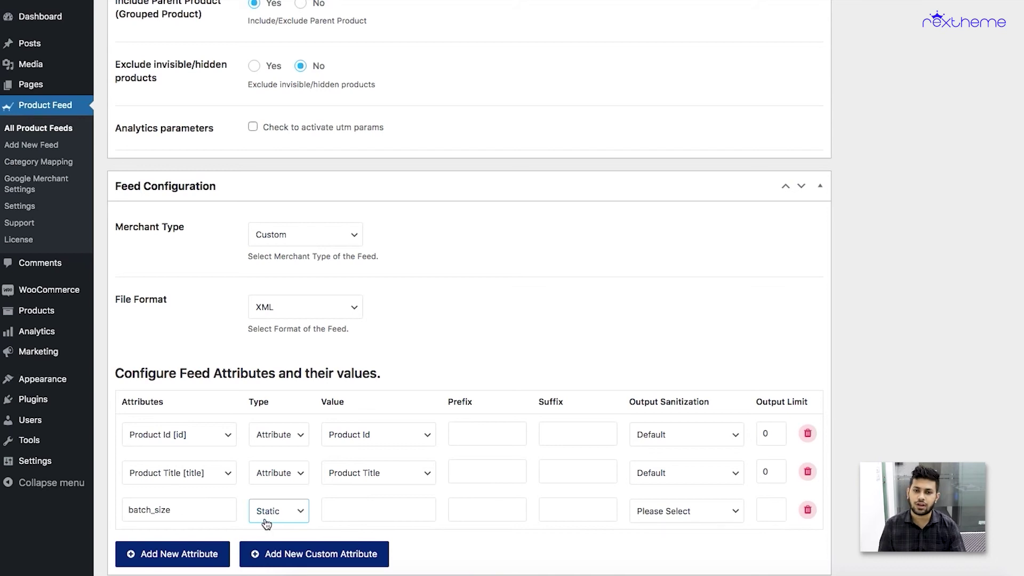
pyautogui.click(351, 510)
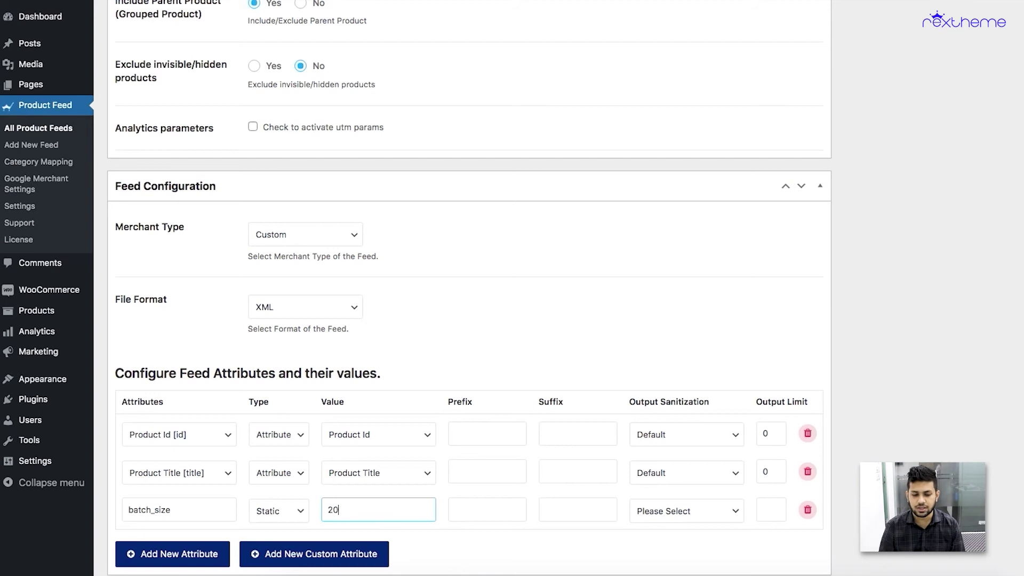
pyautogui.click(470, 535)
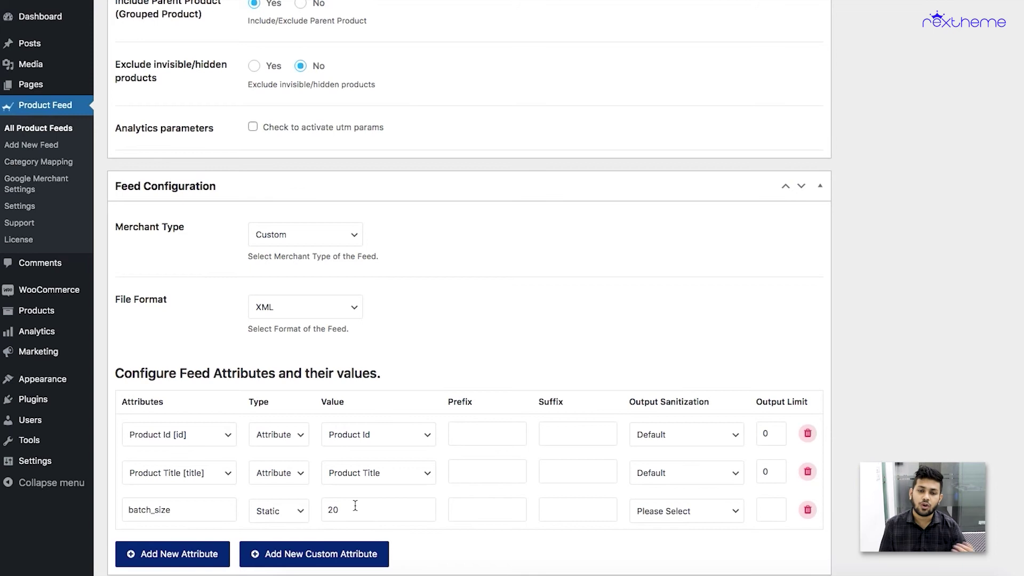
pyautogui.click(649, 513)
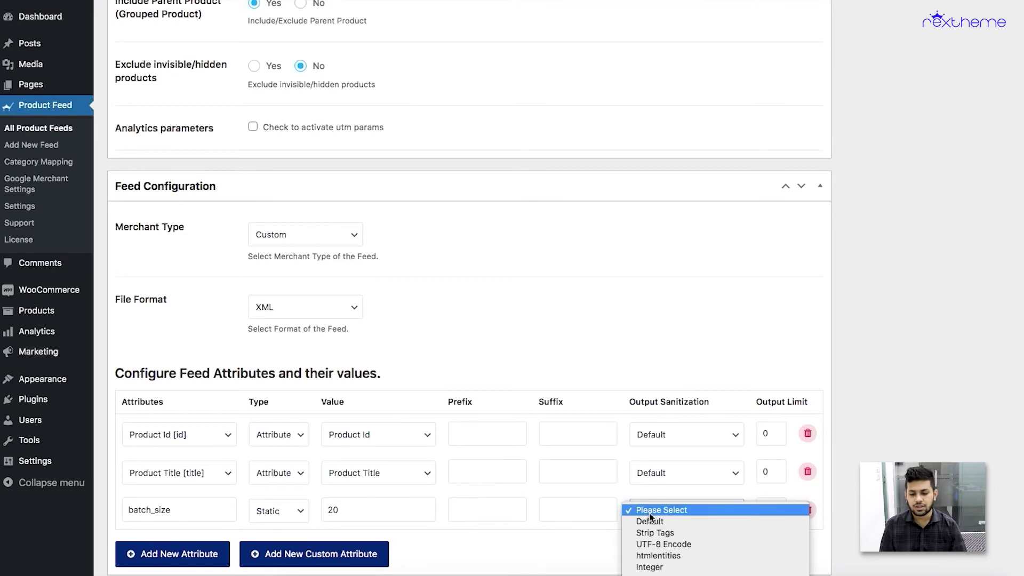
pyautogui.click(650, 522)
pyautogui.click(767, 509)
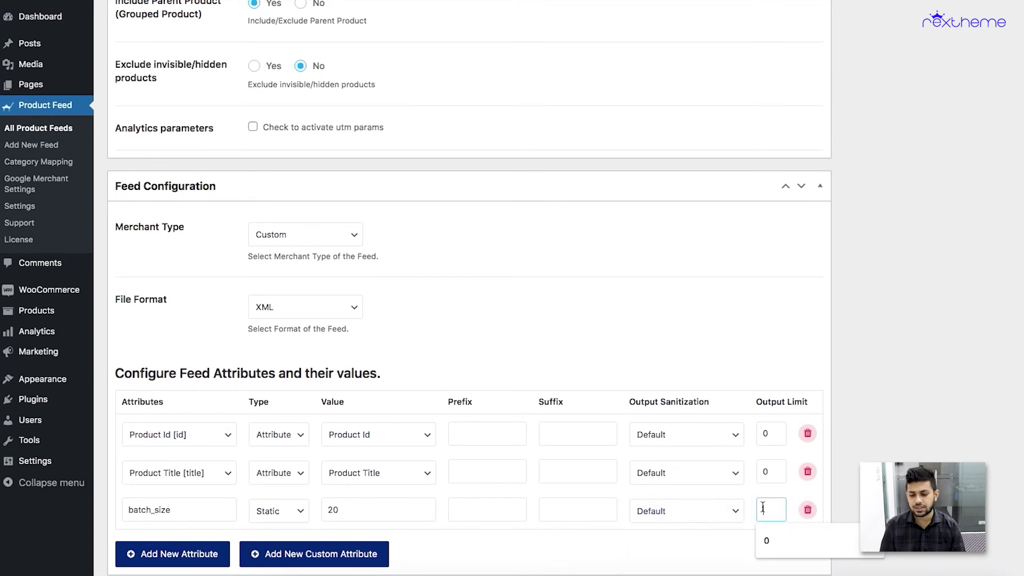
pyautogui.press('Return')
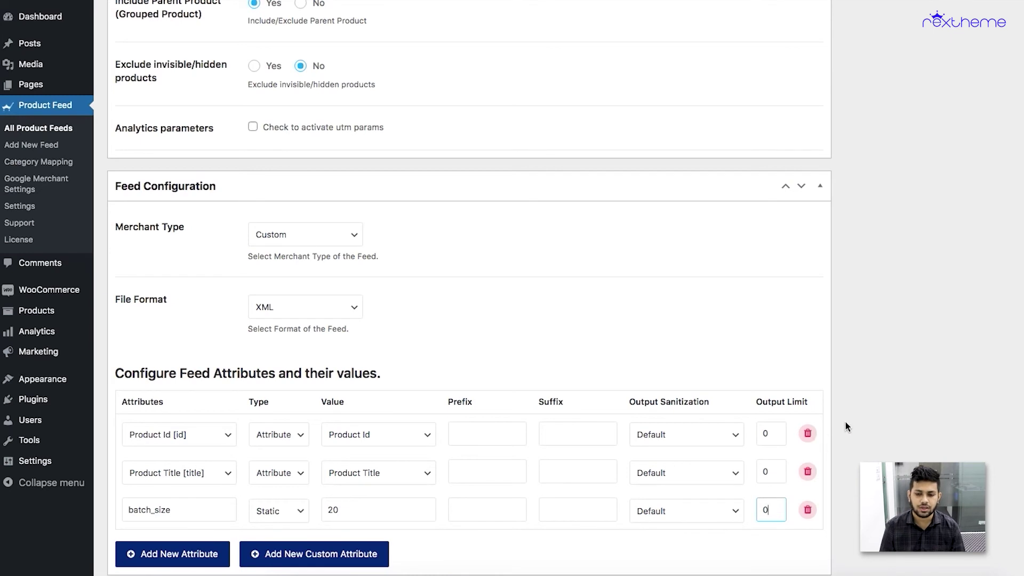
pyautogui.click(981, 212)
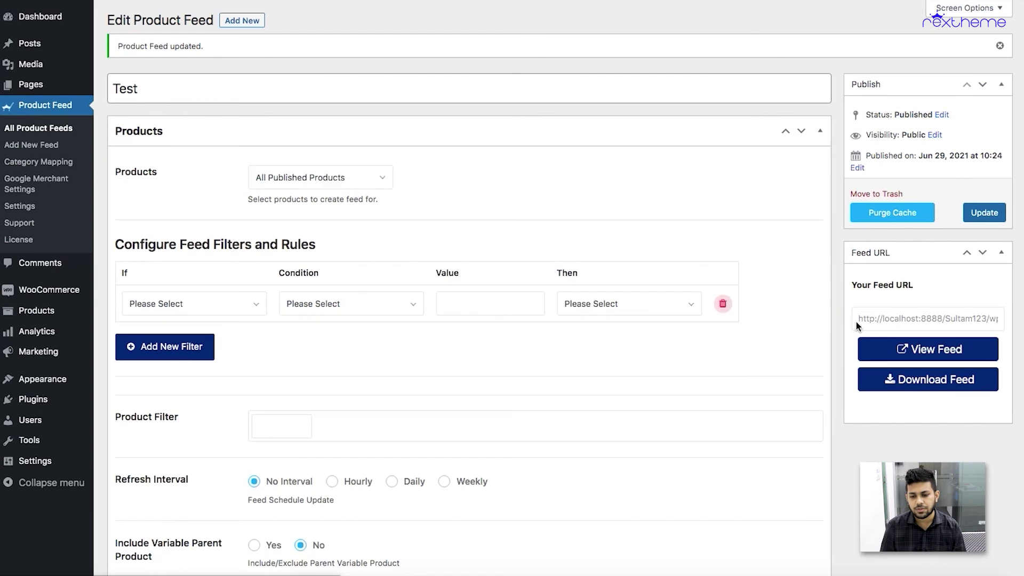
# Verify the regenerated XML shows batch_size 20 for products, then return to the feed's attribute table.
pyautogui.click(907, 352)
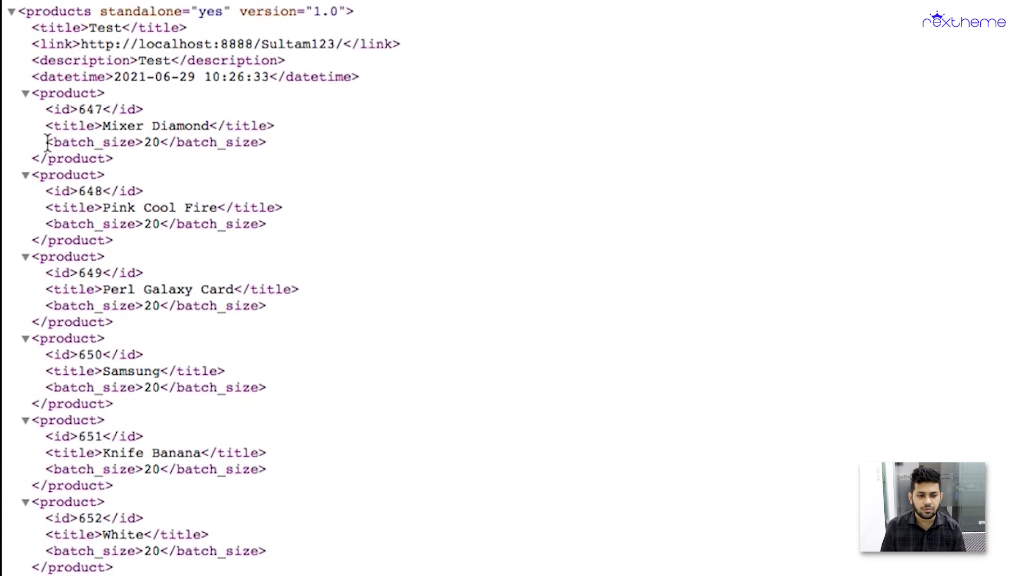
pyautogui.moveTo(60, 142); pyautogui.dragTo(167, 143)
pyautogui.click(166, 143)
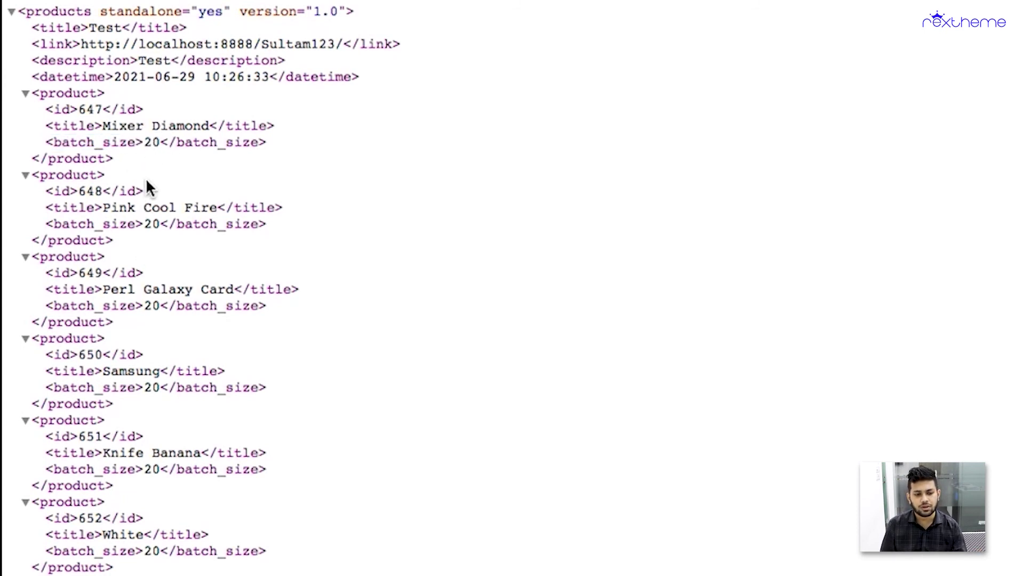
pyautogui.moveTo(46, 142); pyautogui.dragTo(140, 142)
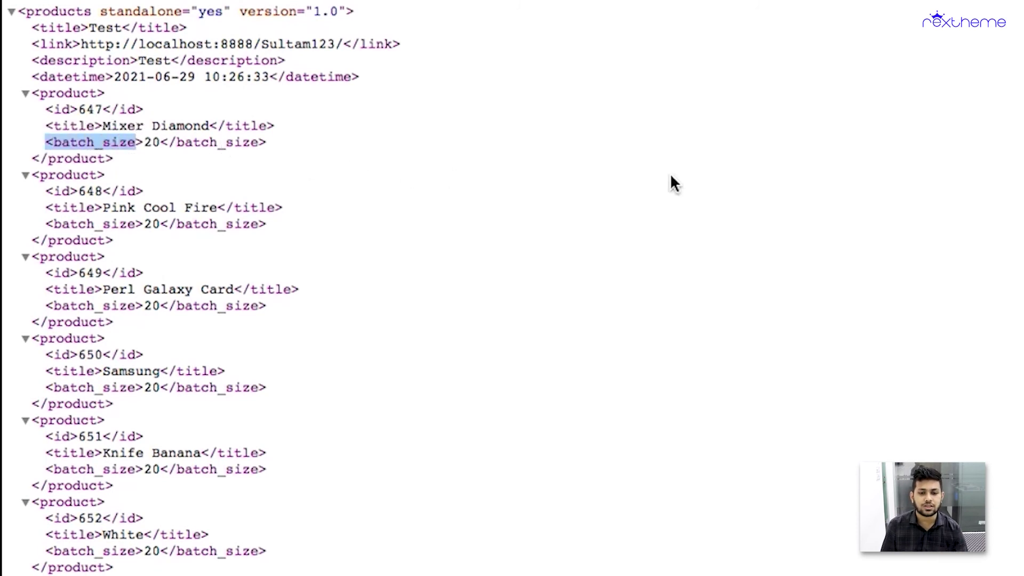
pyautogui.press('super+minus')
pyautogui.press('super+minus')
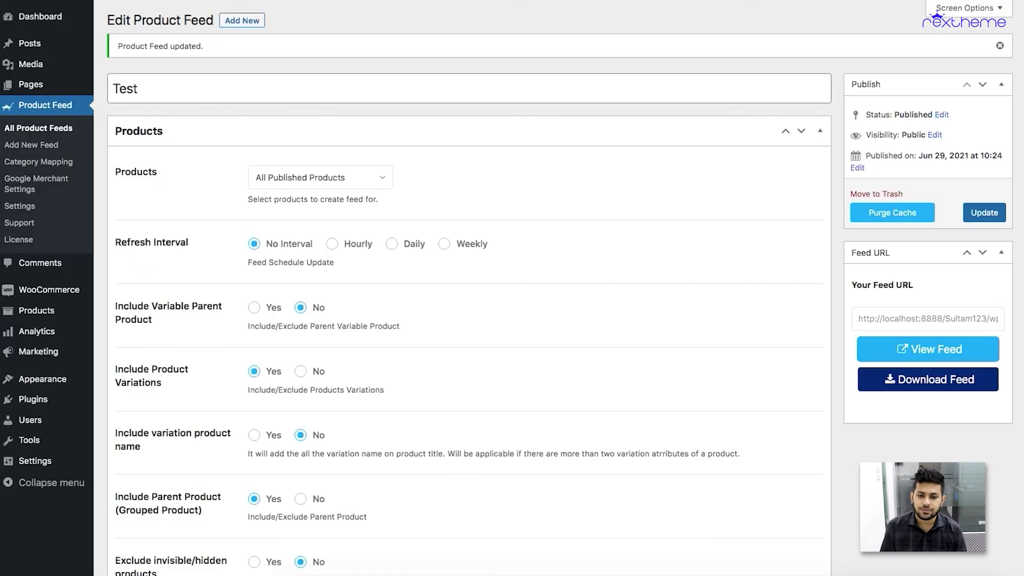
pyautogui.click(928, 349)
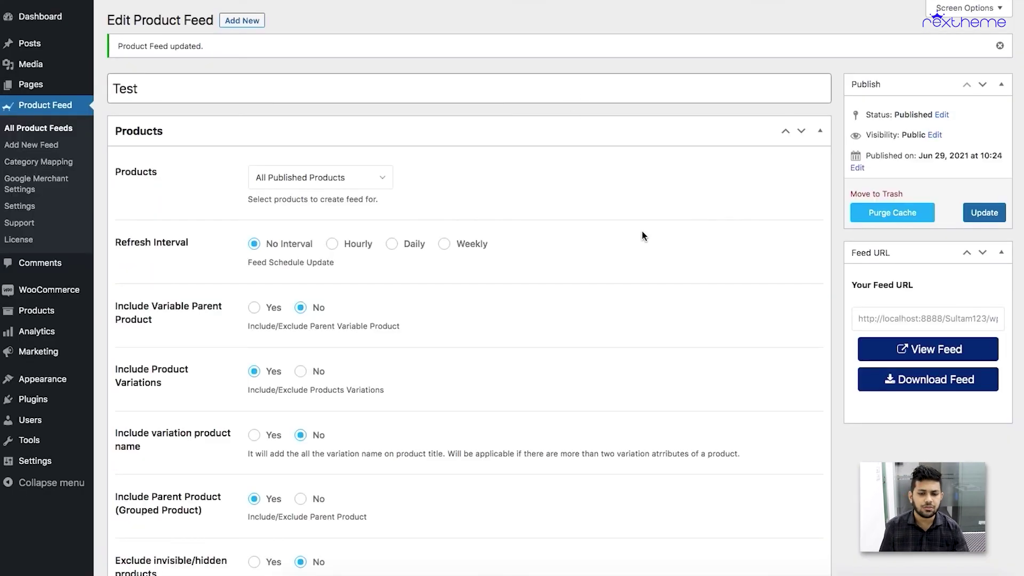
pyautogui.scroll(-10, 645, 235)
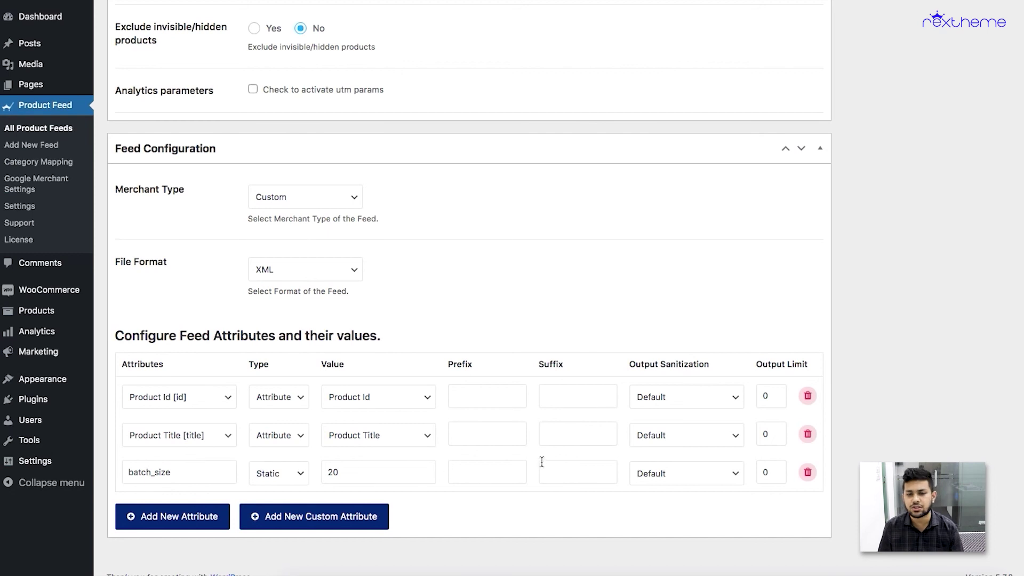
pyautogui.click(177, 474)
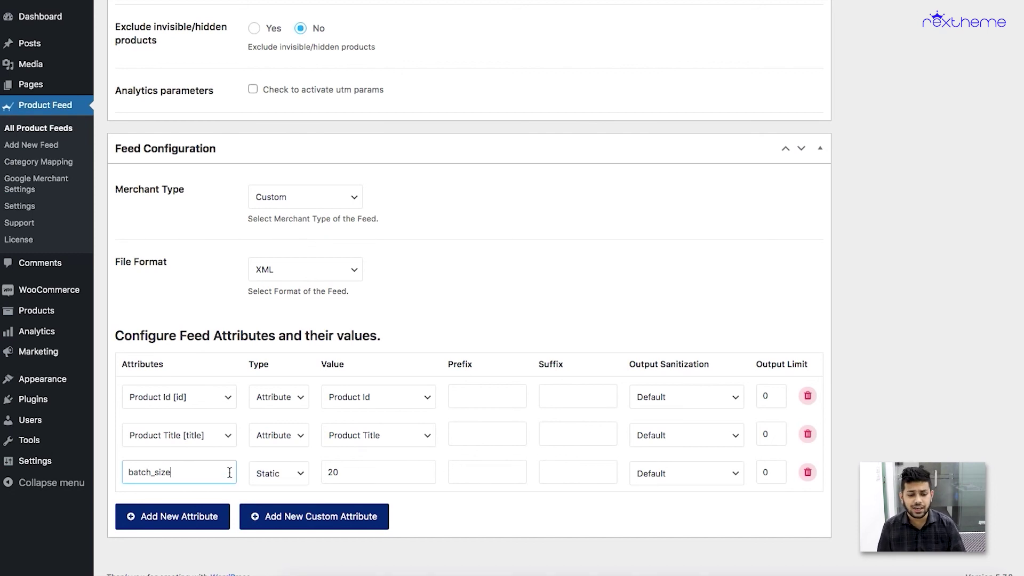
pyautogui.press('BackSpace')
pyautogui.press('BackSpace')
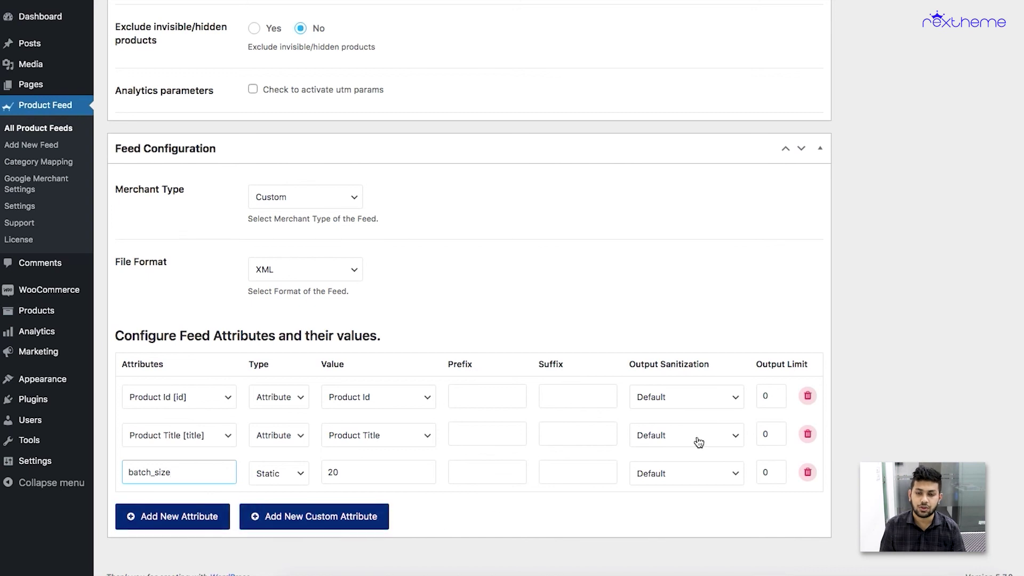
pyautogui.click(910, 315)
pyautogui.scroll(5, 872, 355)
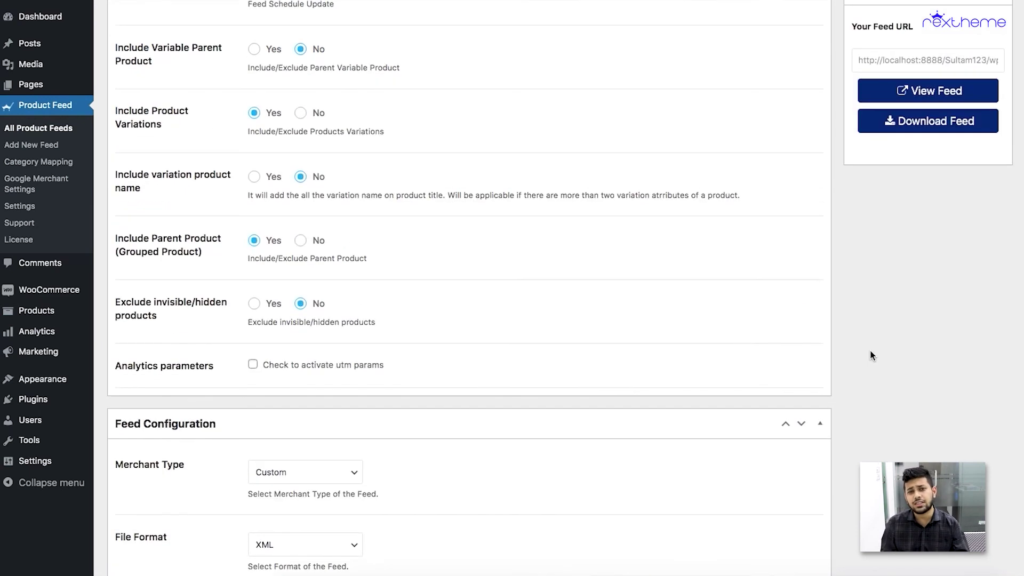
pyautogui.scroll(1, 872, 355)
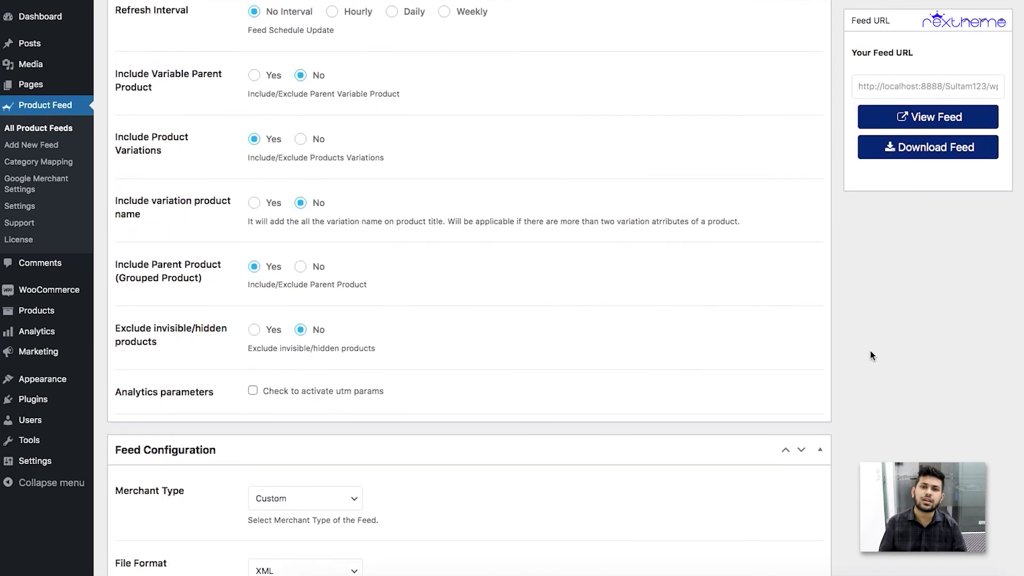